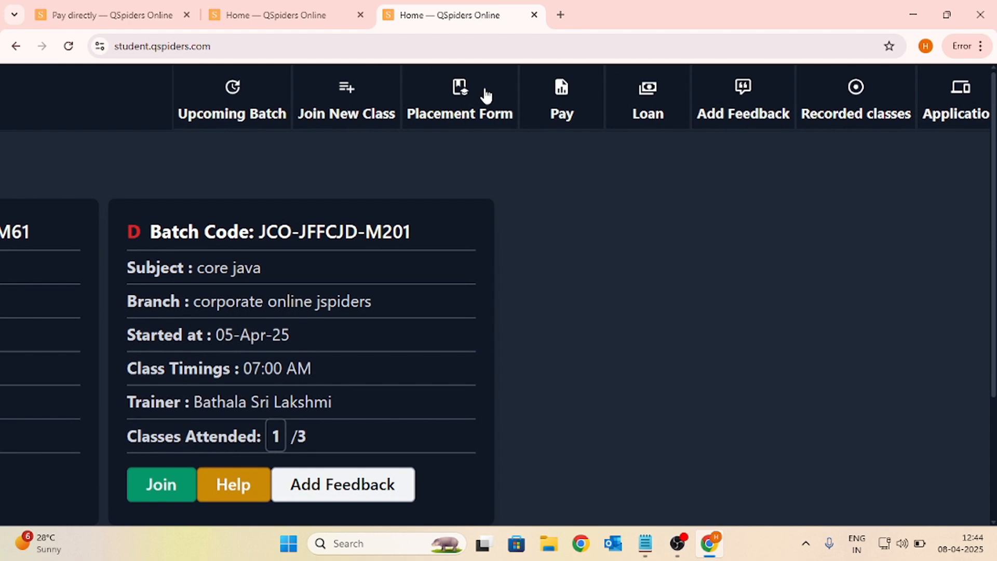
Open the placement form and submit images (1).jpg from the Downloads folder as the passport size photo.
key(ctrl+0)
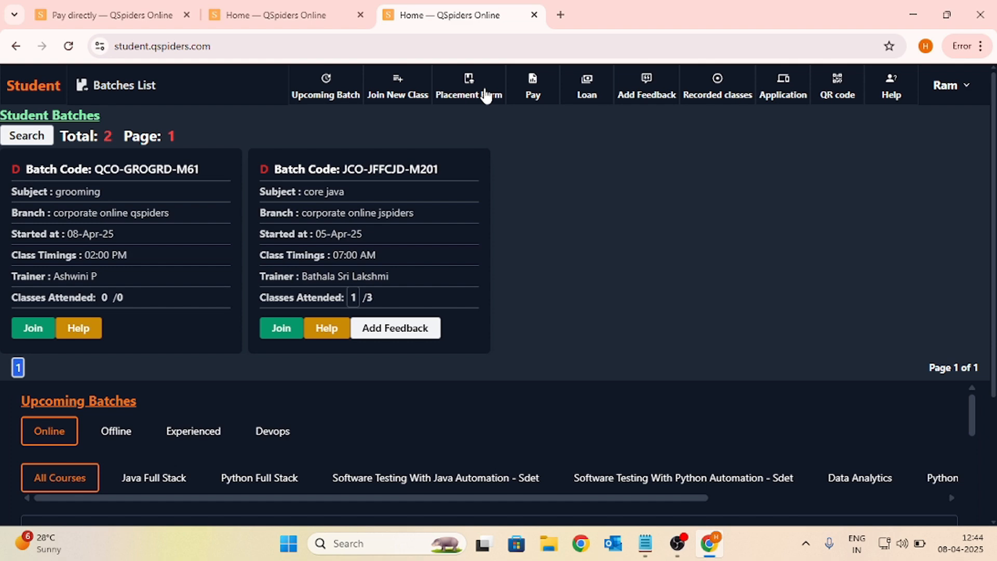
click(485, 95)
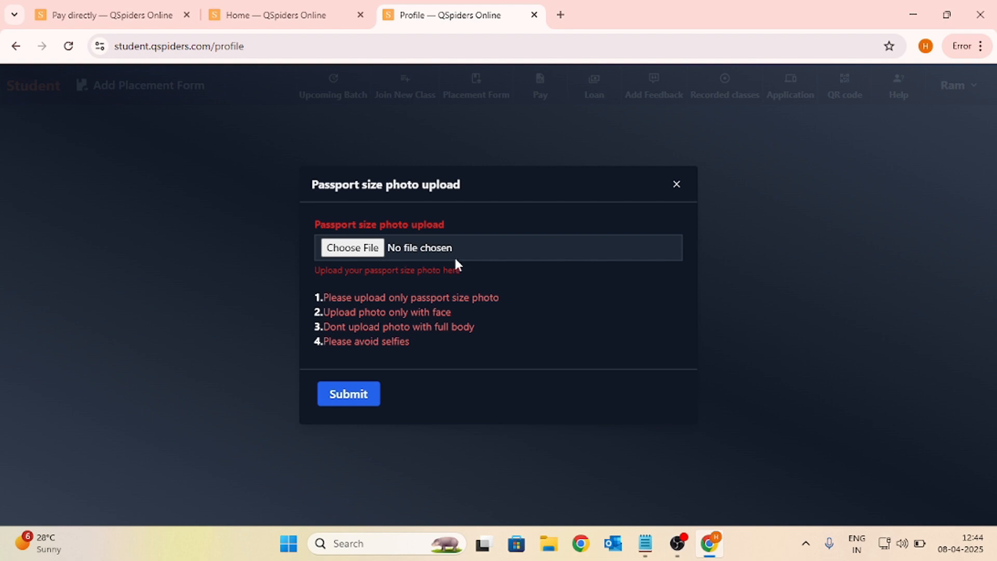
click(369, 250)
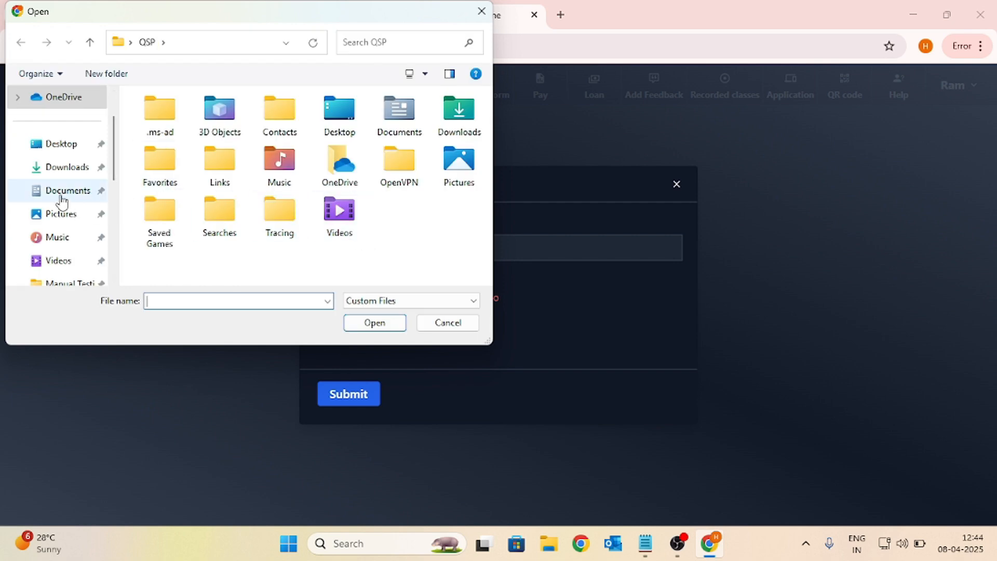
click(65, 168)
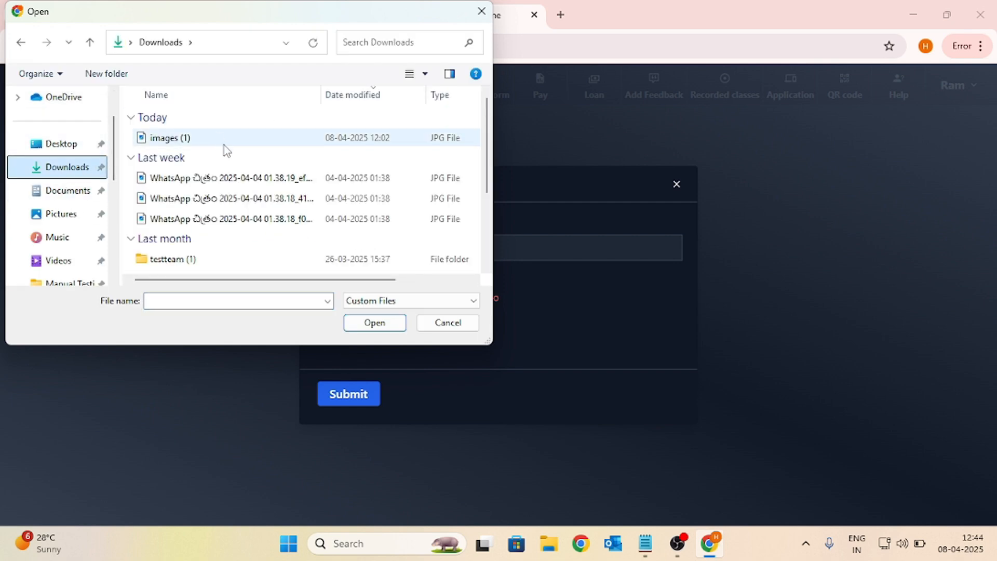
click(224, 145)
click(378, 329)
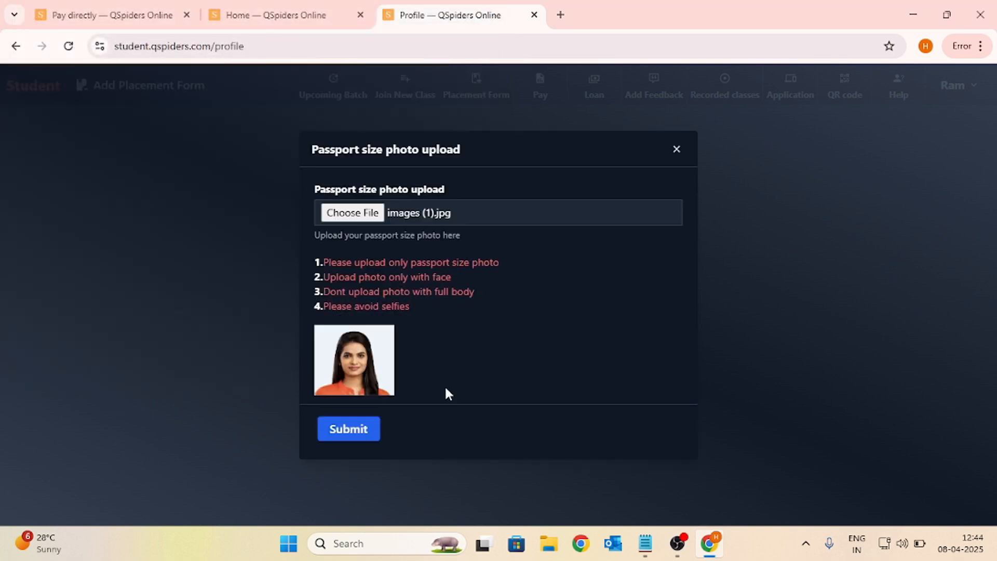
click(365, 437)
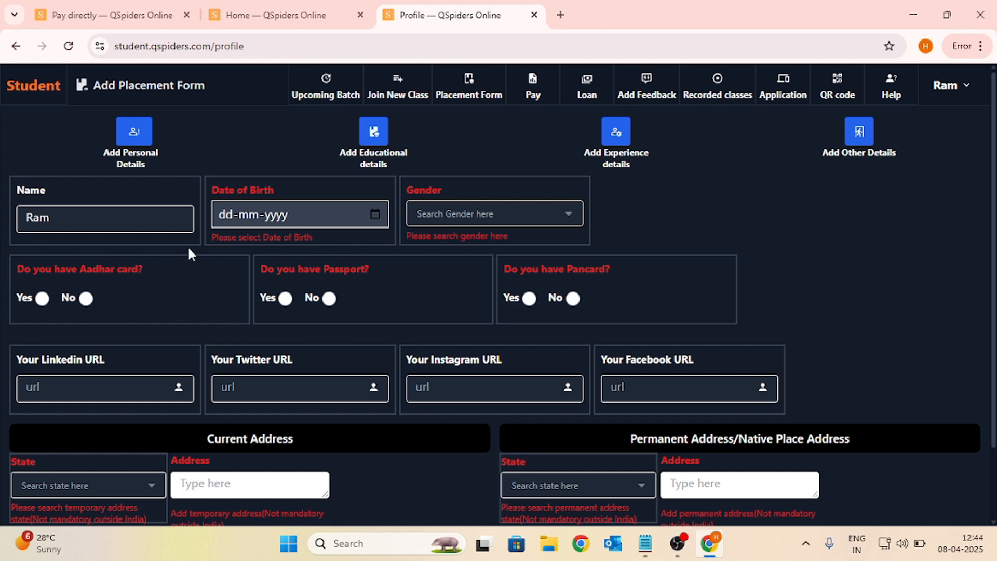
Set the student's date of birth in the personal details, choosing its year and month from the calendar.
click(231, 214)
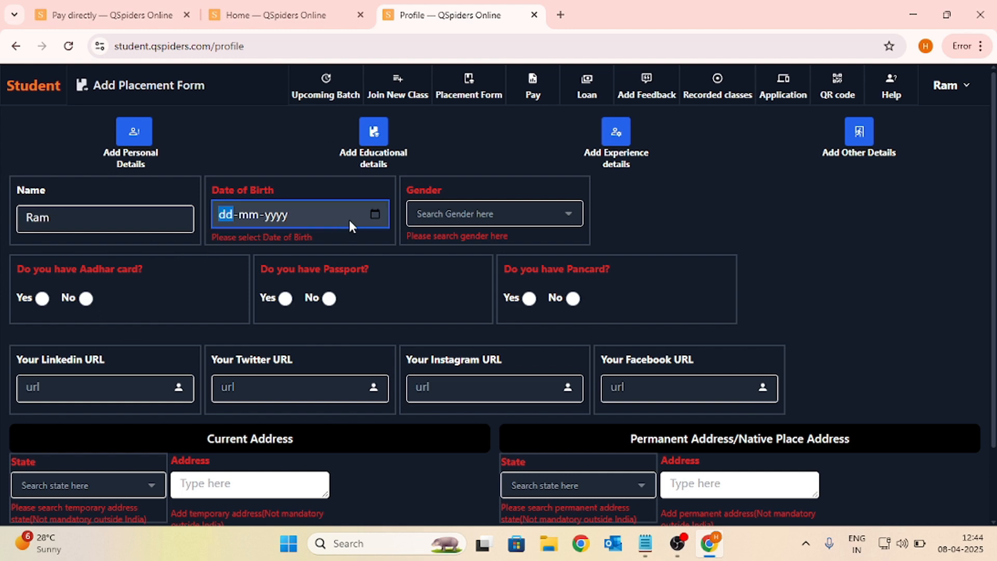
click(375, 215)
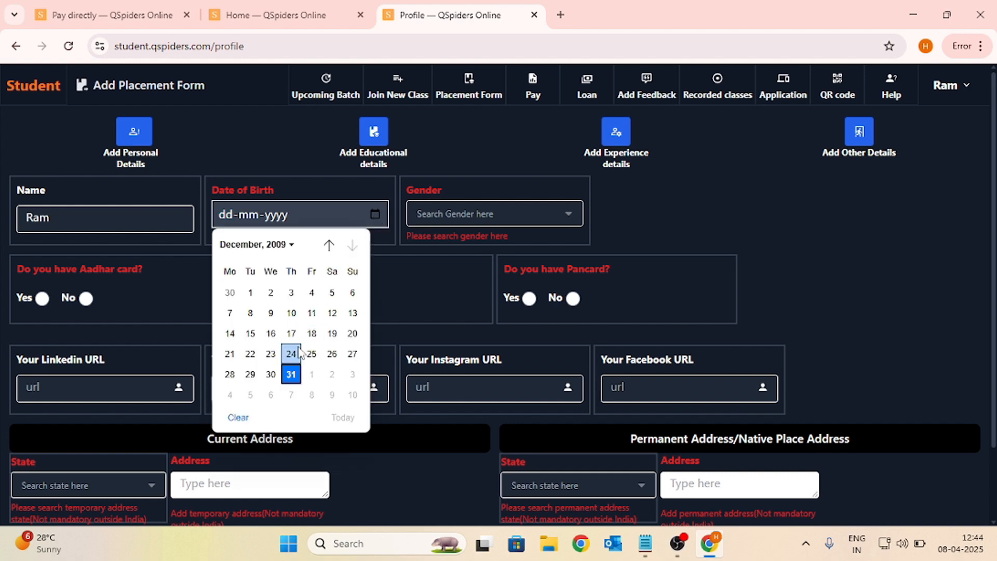
click(291, 245)
scroll(293, 311, up, 2)
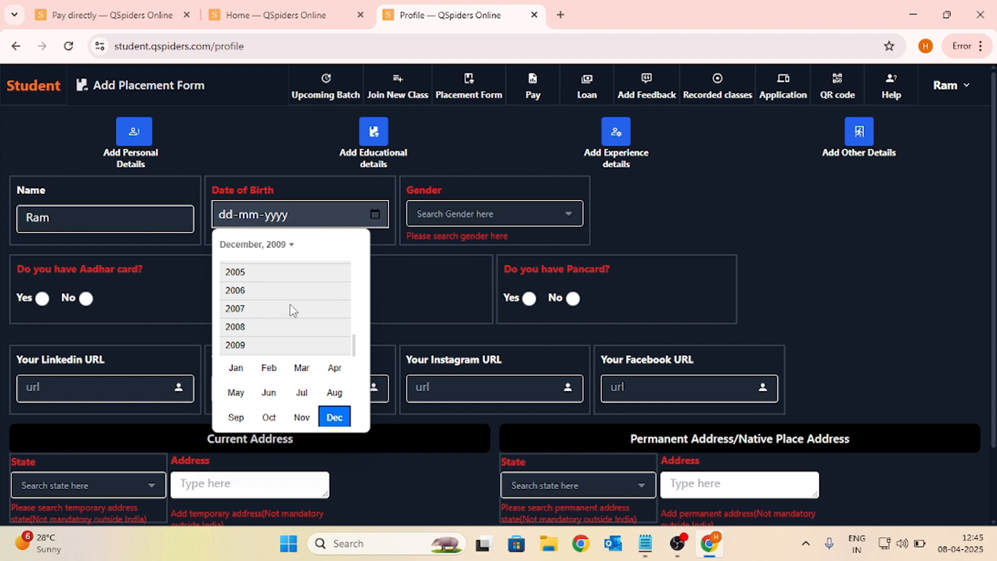
scroll(293, 311, up, 3)
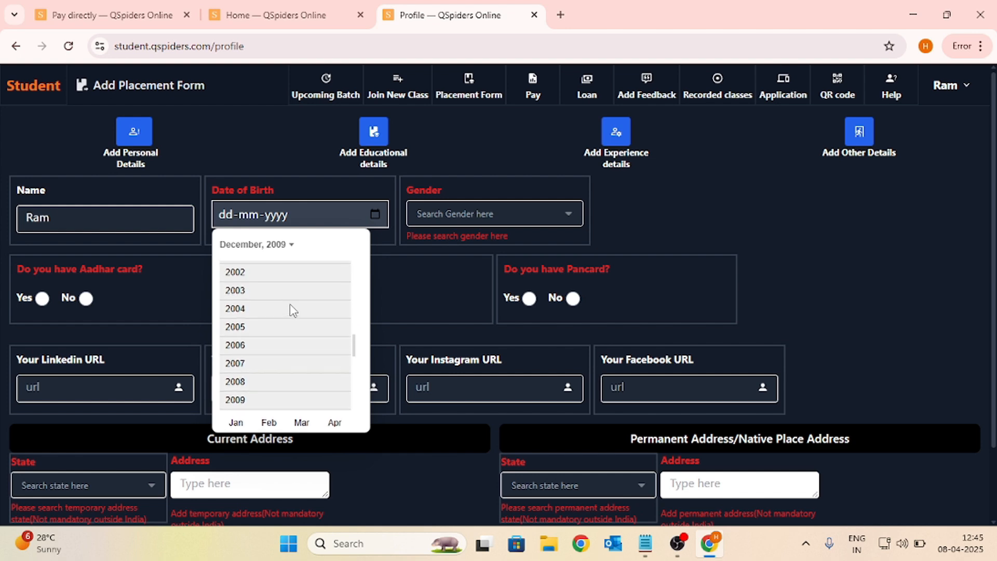
scroll(285, 291, up, 1)
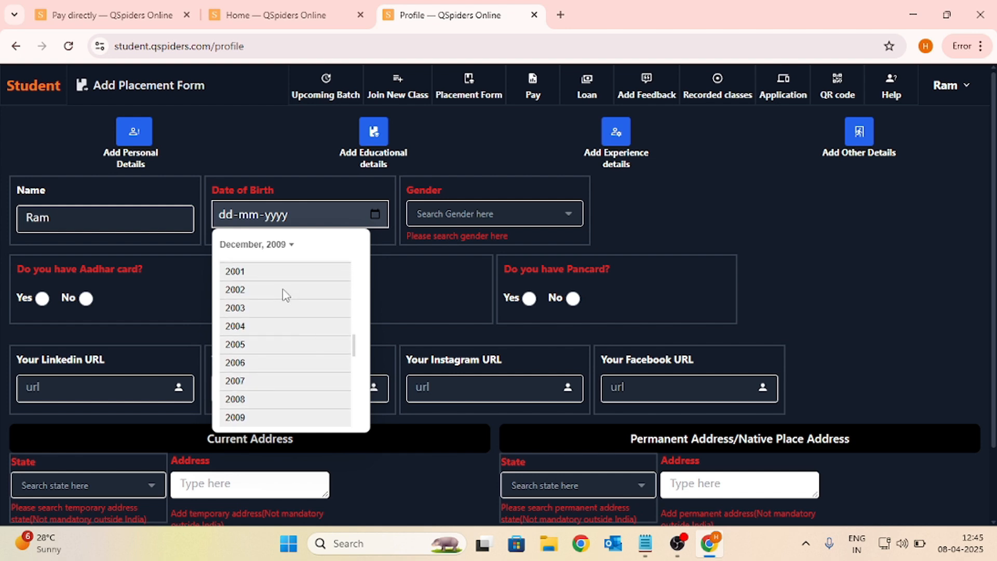
click(251, 272)
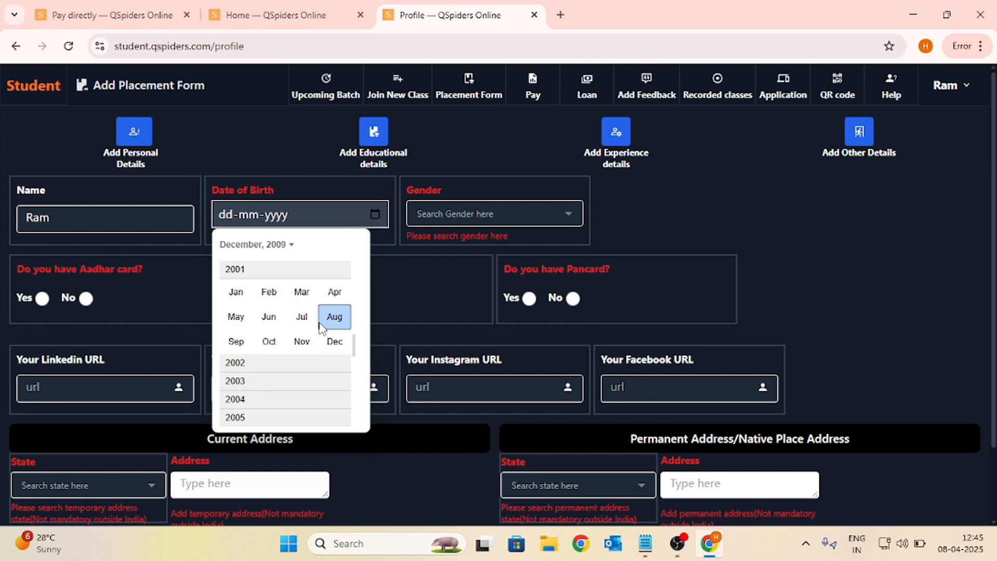
click(238, 318)
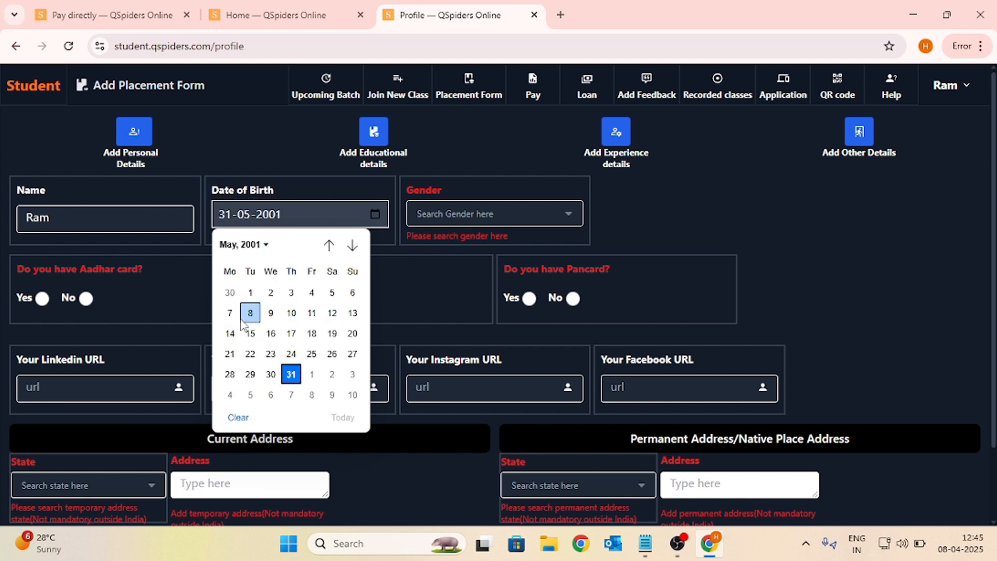
Set the gender to Female and answer Yes for having an Aadhar card, a passport and a Pancard.
click(469, 210)
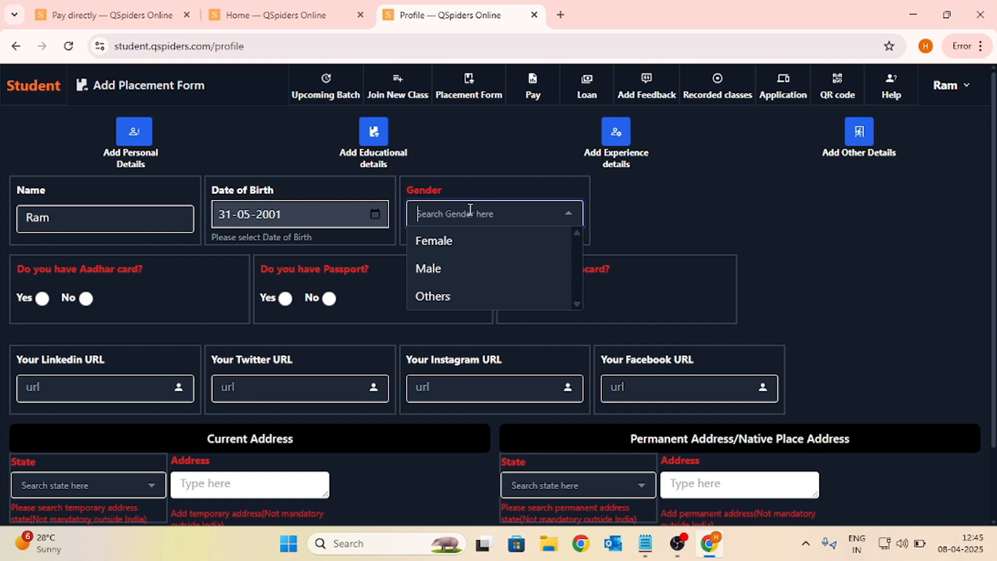
click(471, 241)
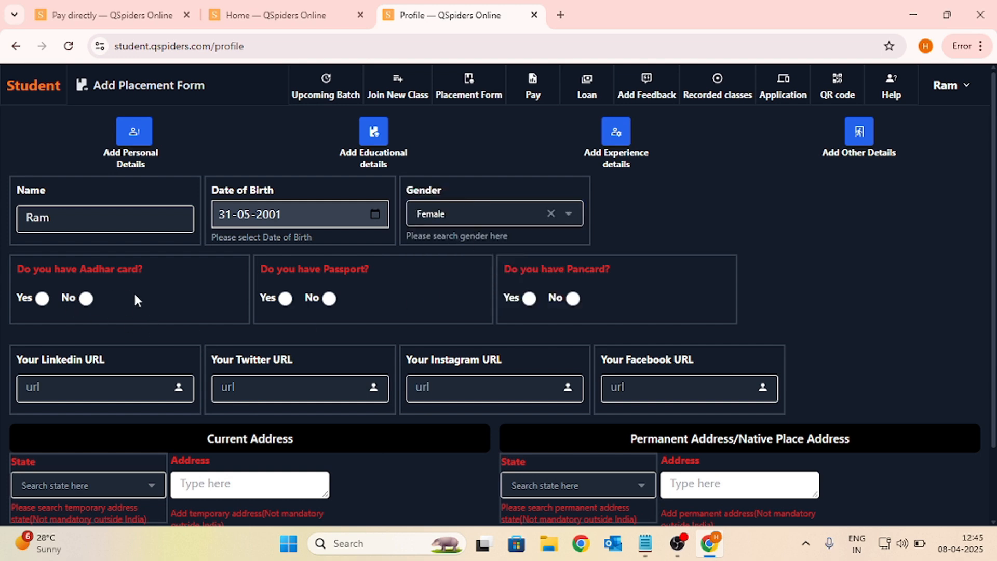
click(43, 299)
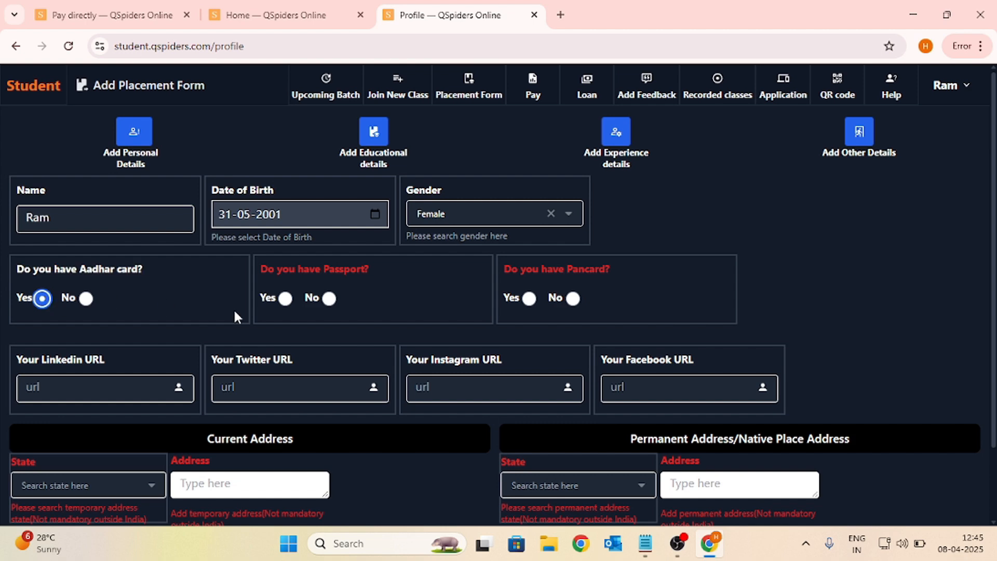
click(285, 299)
click(530, 299)
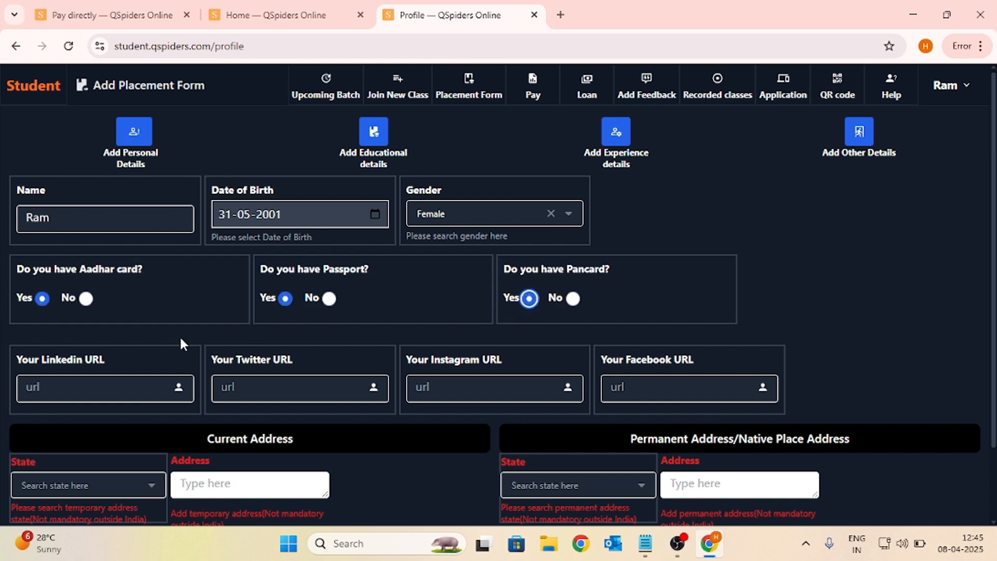
For the current address, choose the state Karnataka, the district Bangalore Rural and a pincode from the available options.
scroll(179, 335, down, 2)
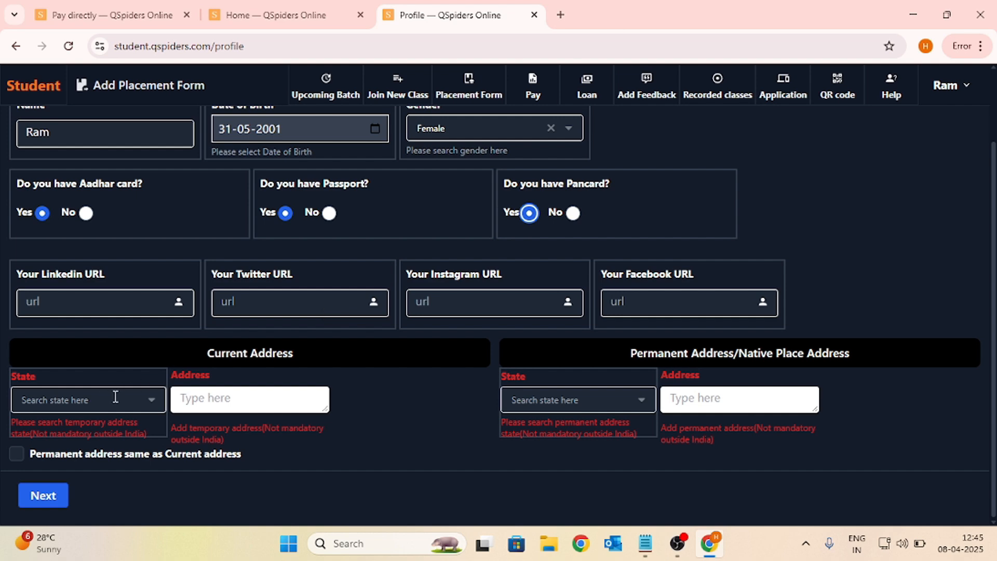
click(155, 406)
text(kar)
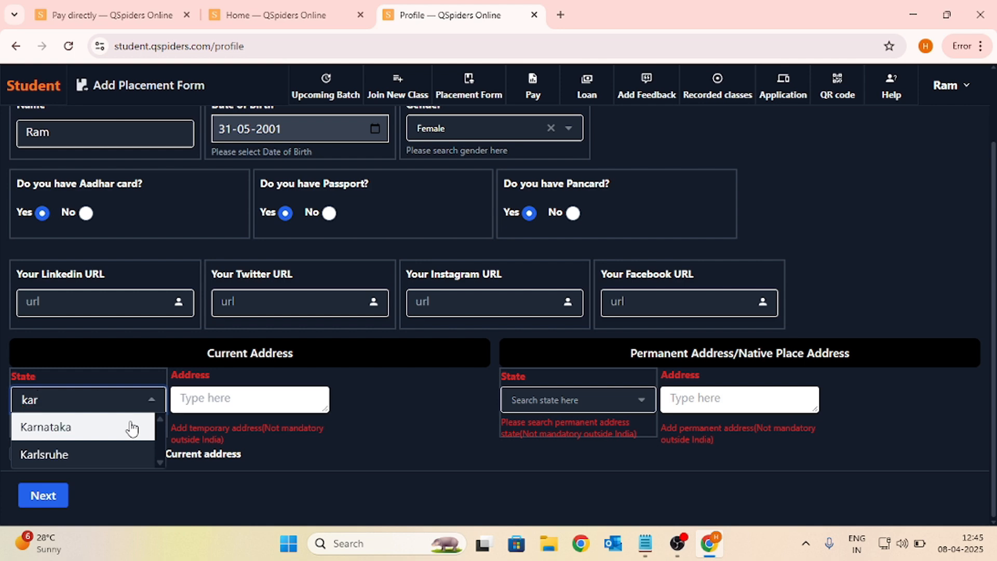
click(133, 427)
click(262, 396)
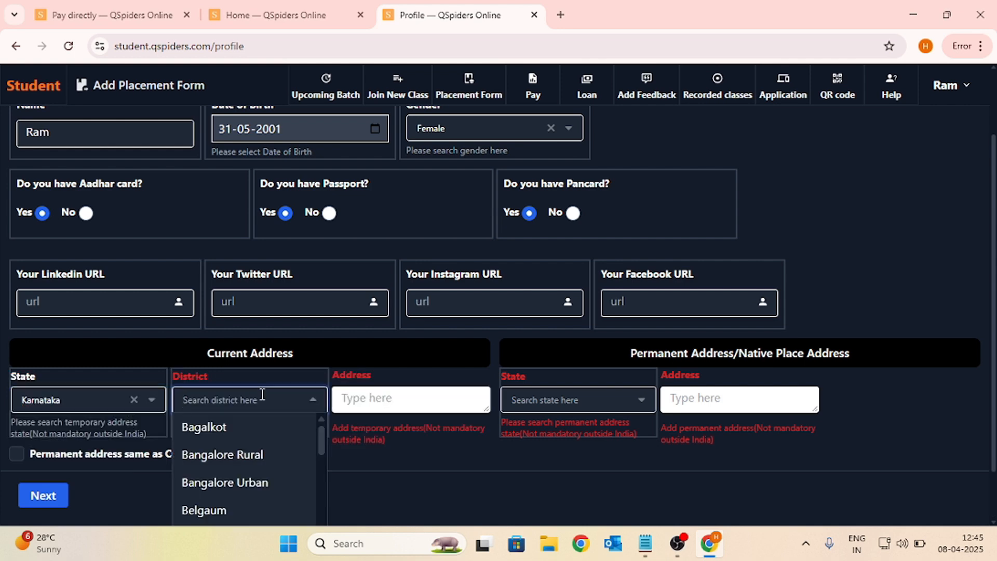
click(258, 458)
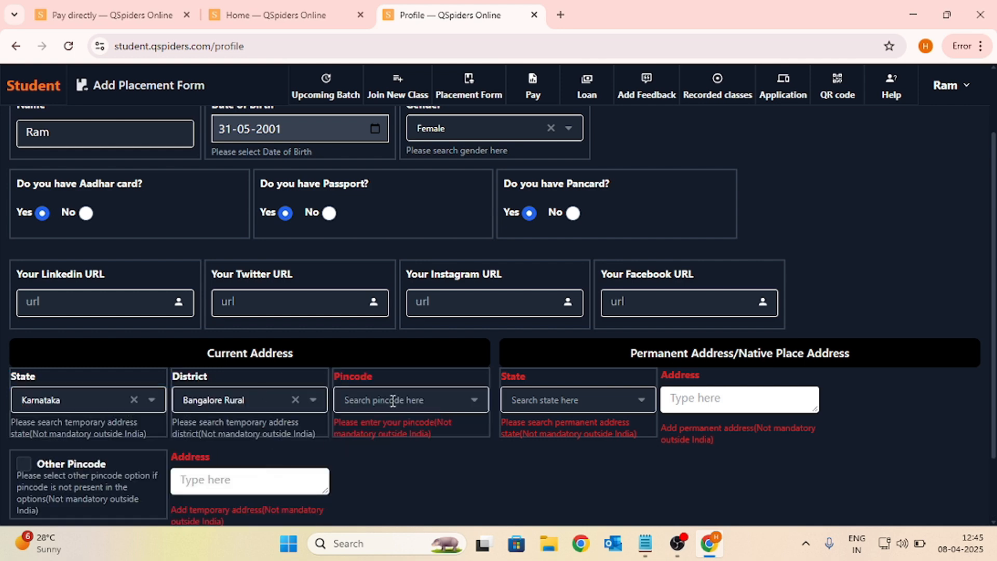
click(391, 400)
click(393, 455)
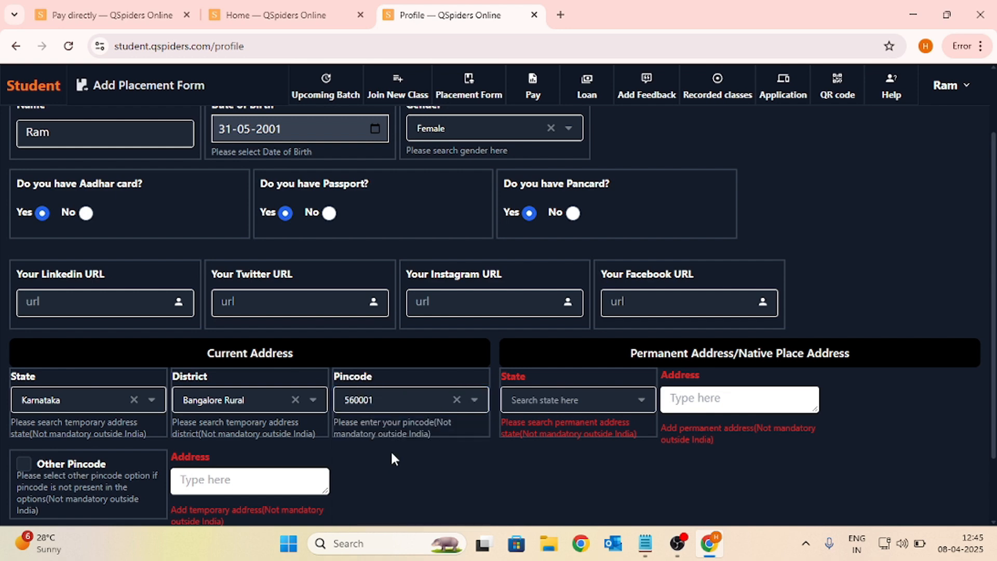
For the permanent address, choose the state Karnataka and the district Bangalore Rural.
click(561, 400)
text(k)
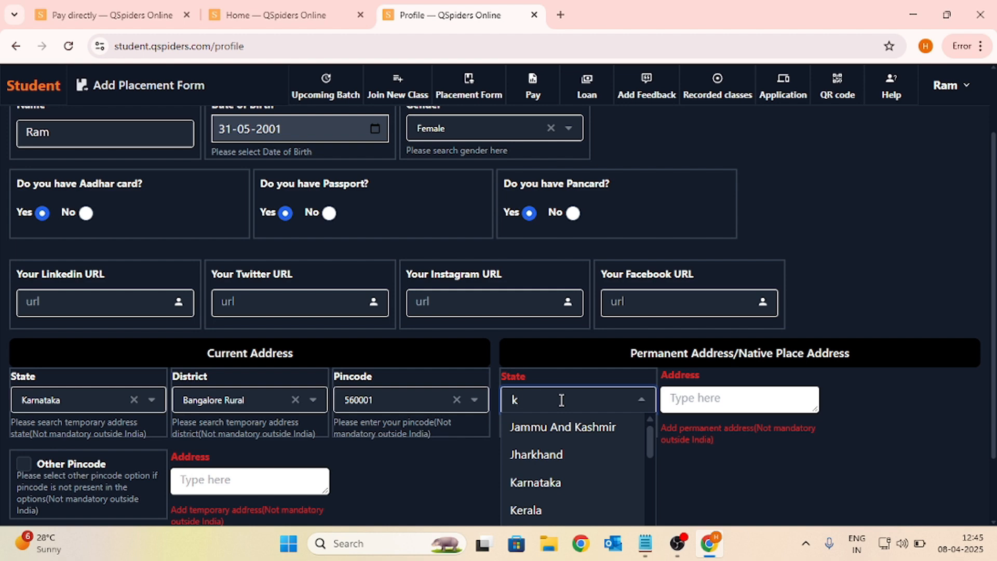
click(571, 482)
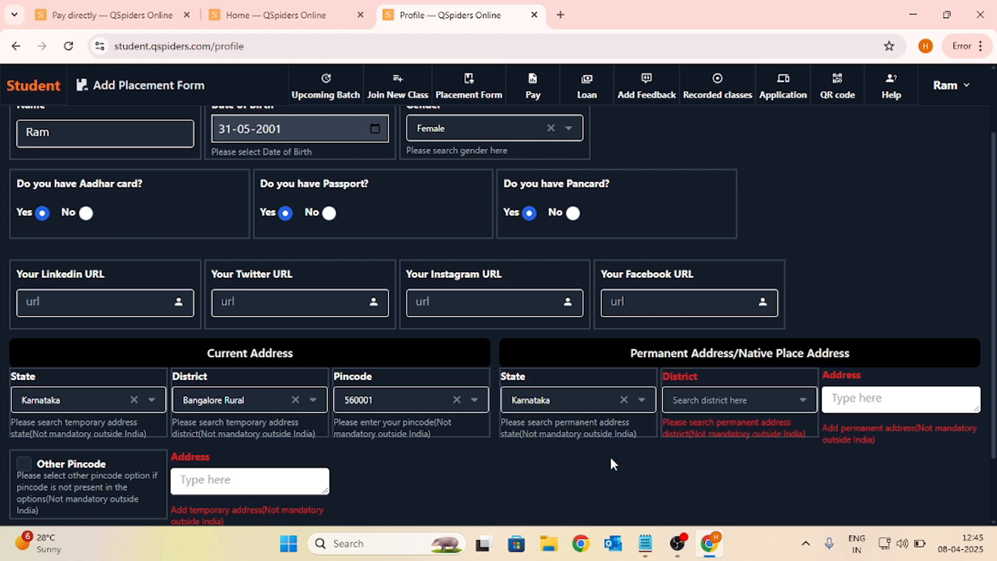
click(743, 399)
click(744, 455)
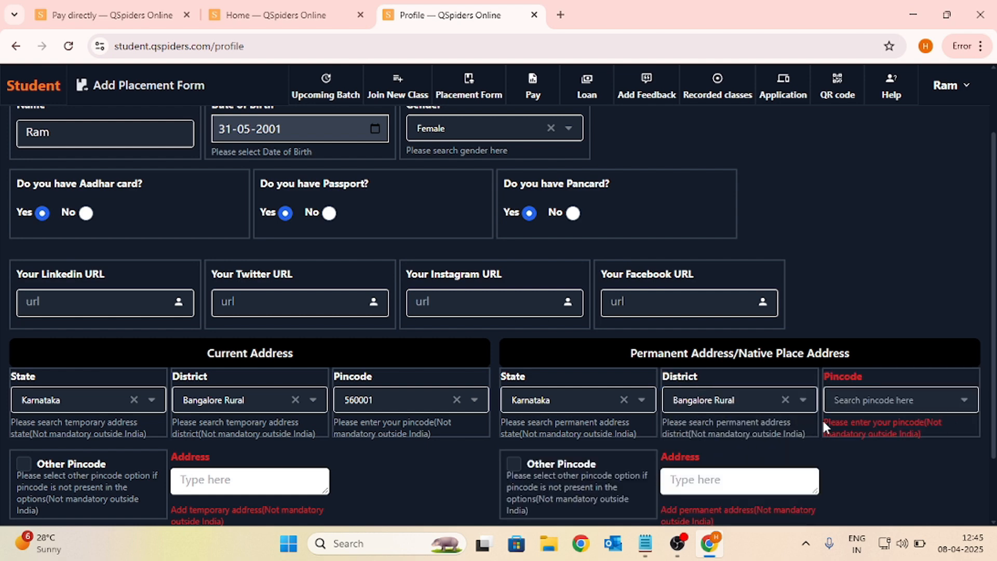
Enable the Other Pincode option for the permanent address and enter the pincode manually.
click(856, 403)
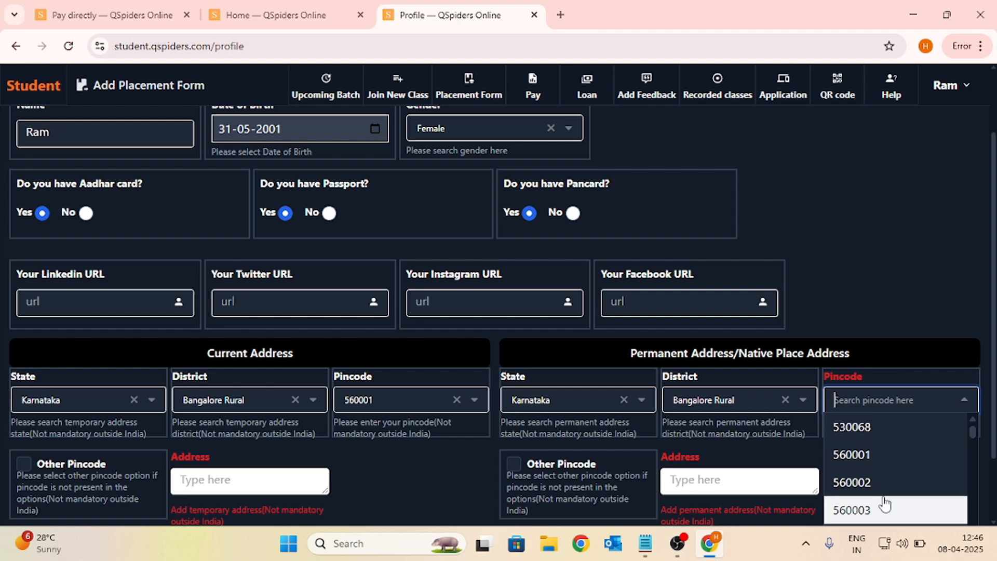
click(510, 465)
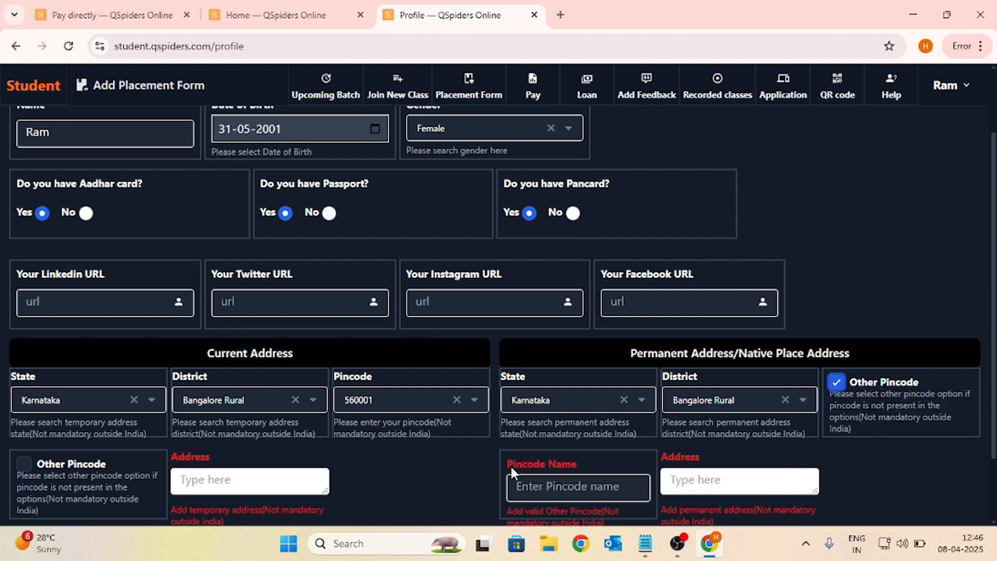
click(549, 480)
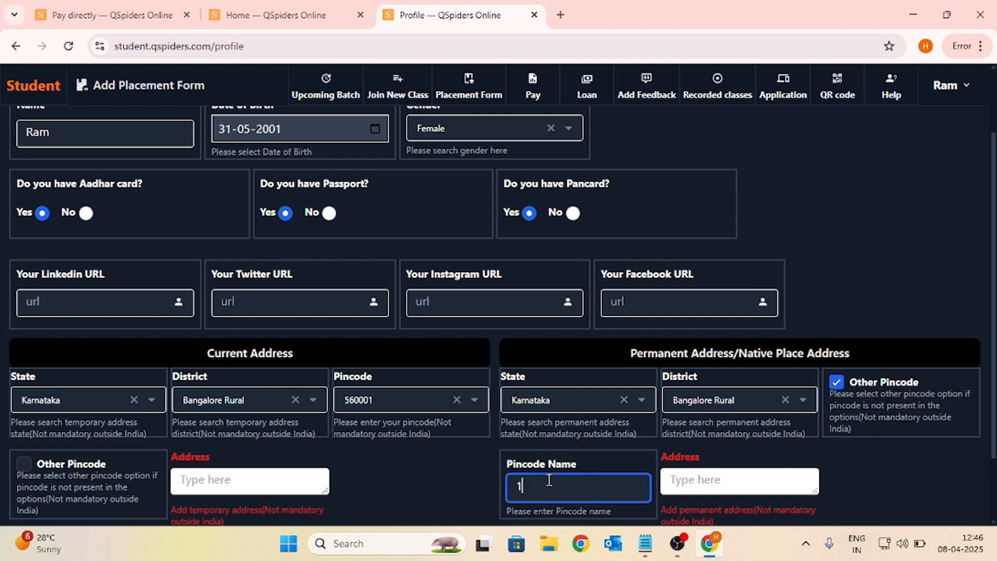
text(11111)
Enter the permanent and current address texts and continue to the educational details.
click(722, 488)
text(banglore)
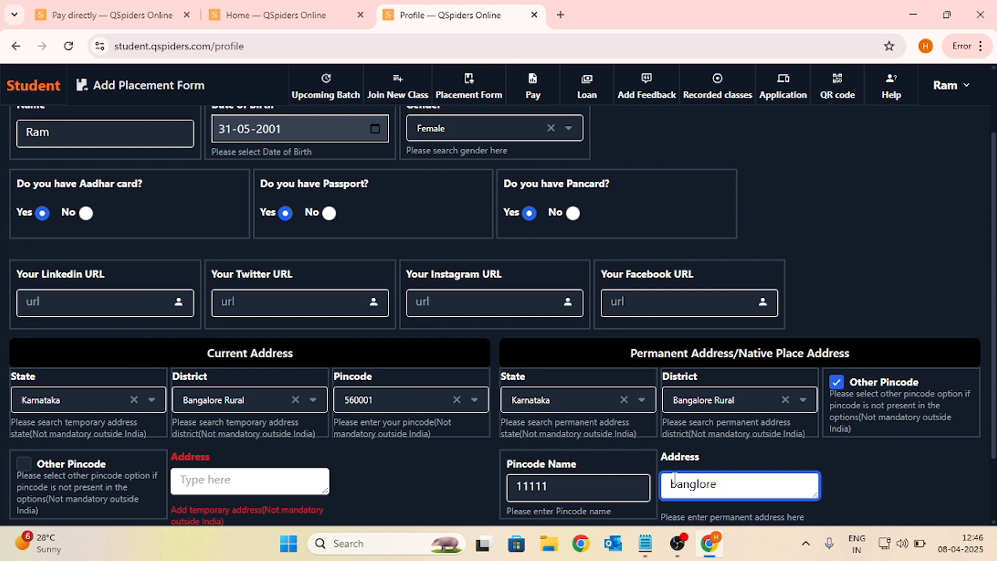
click(253, 487)
text(ban)
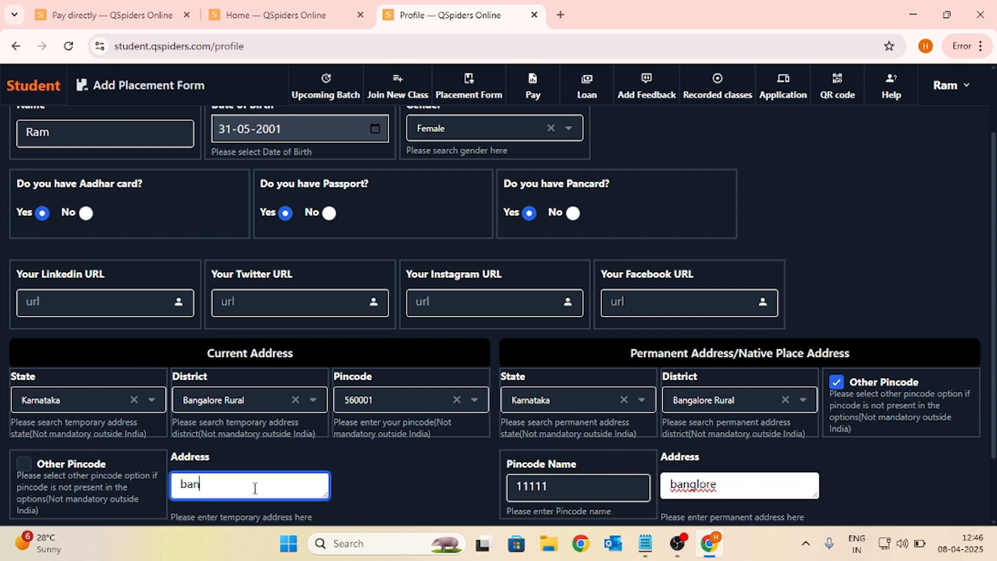
text(glore)
scroll(254, 488, down, 2)
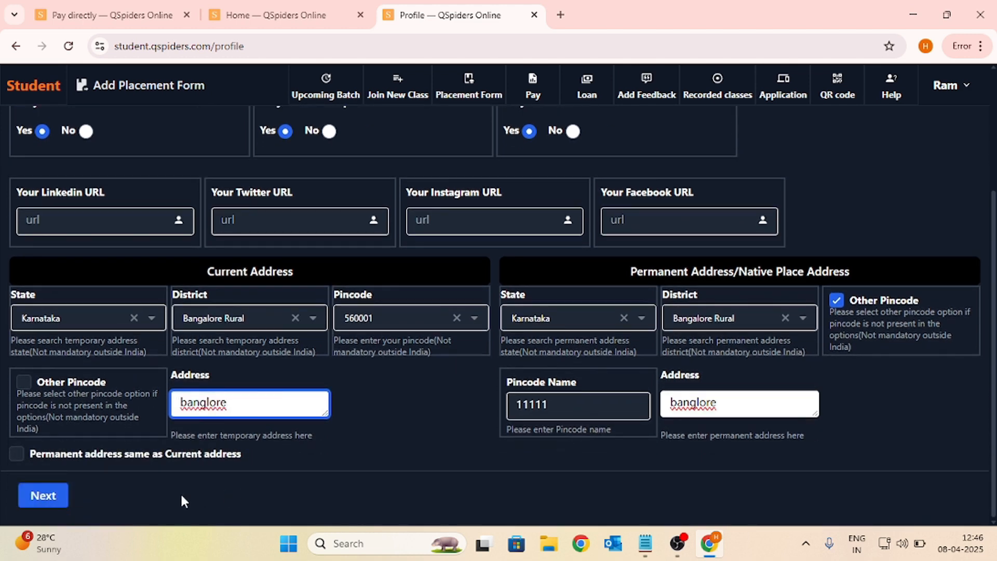
click(44, 496)
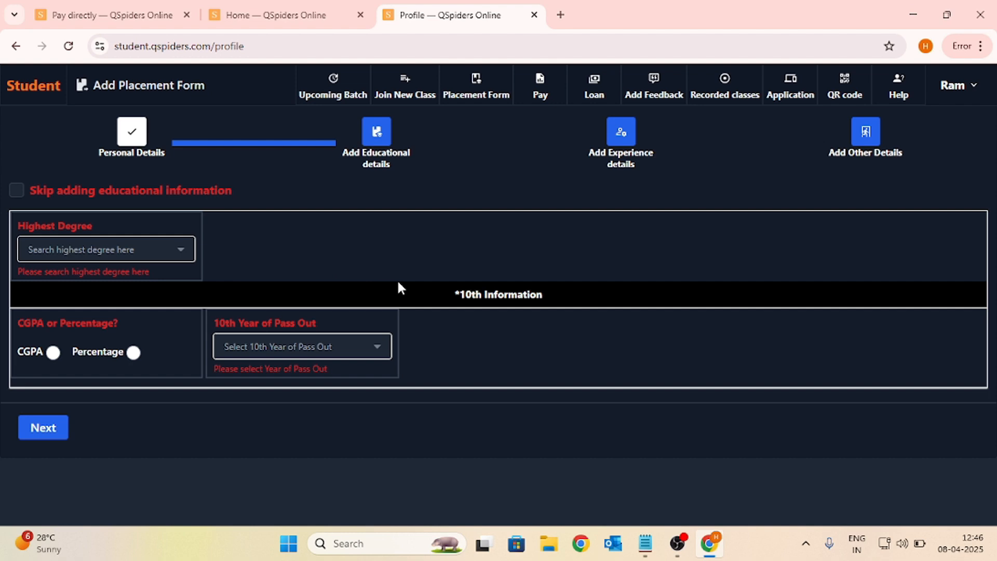
Try 12th/Puc, Diploma and Iti in turn as the highest degree.
click(184, 256)
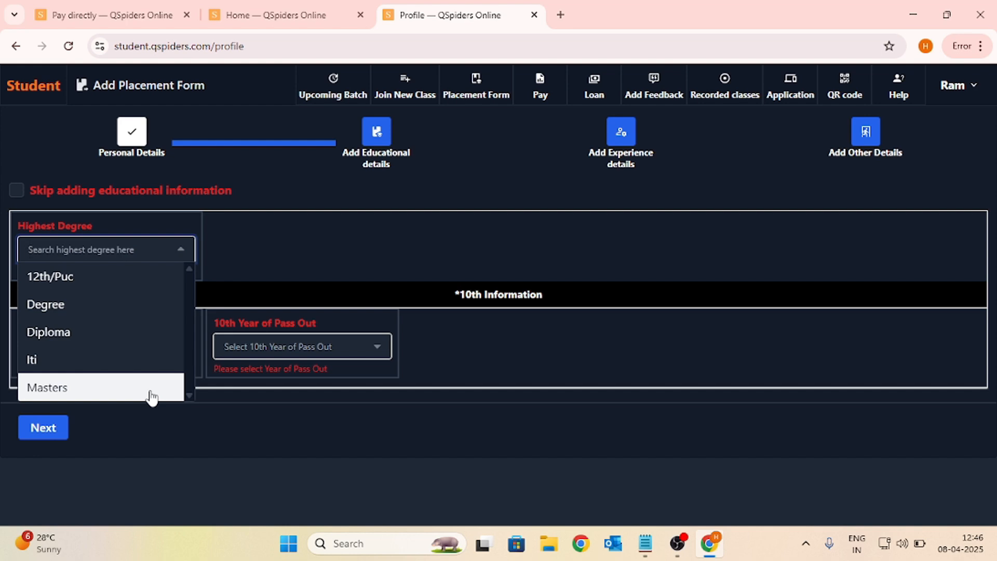
click(149, 294)
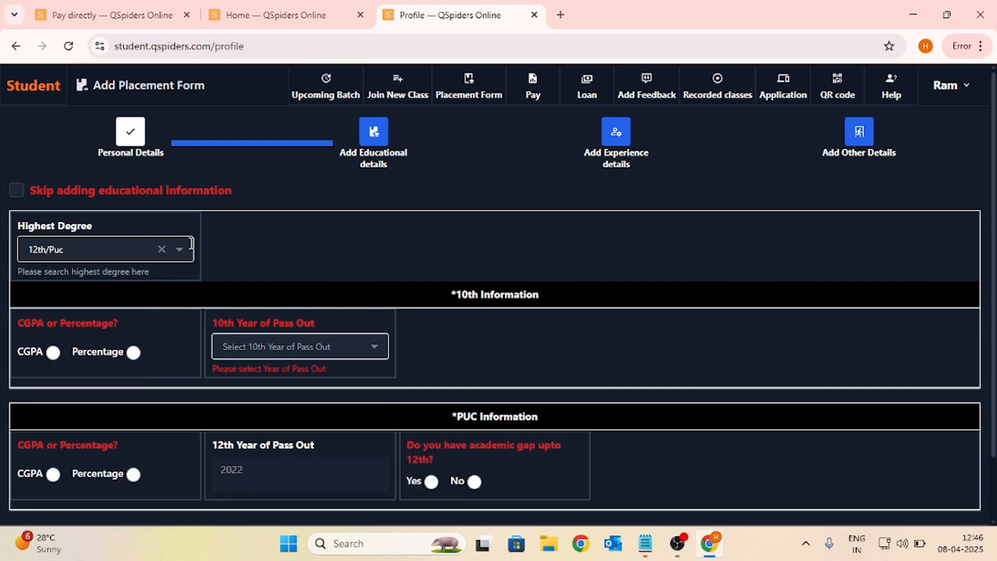
click(182, 257)
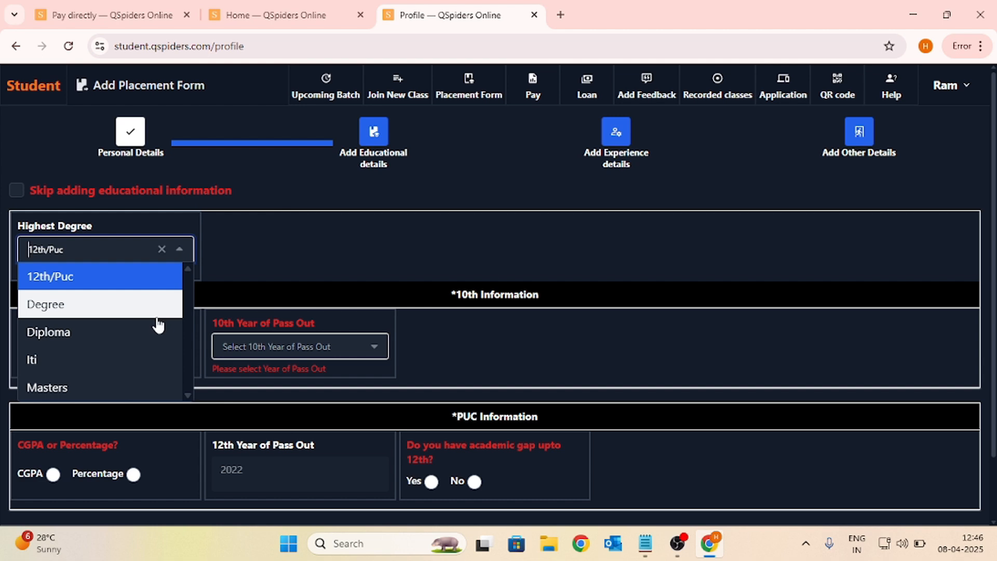
click(158, 330)
click(183, 253)
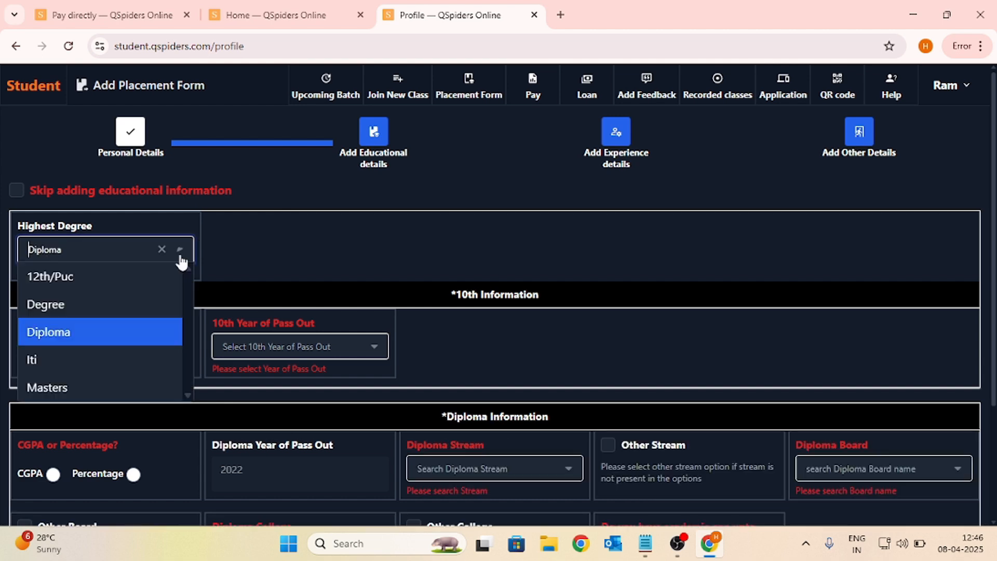
click(150, 366)
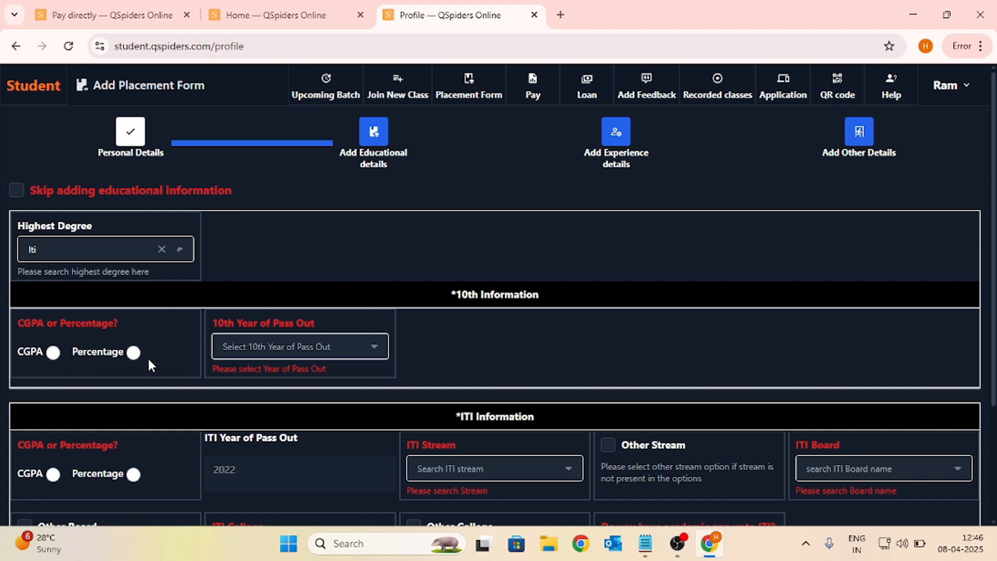
Set the highest degree to Masters.
click(183, 252)
click(147, 384)
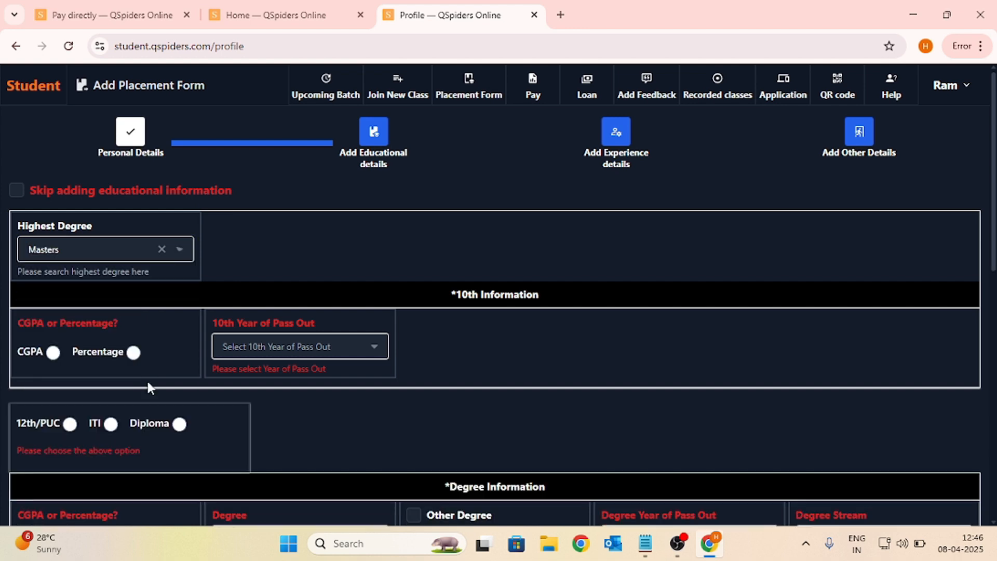
For the 10th information, choose the Percentage option, enter 90 and select 2016 as the year of pass out.
scroll(406, 275, down, 1)
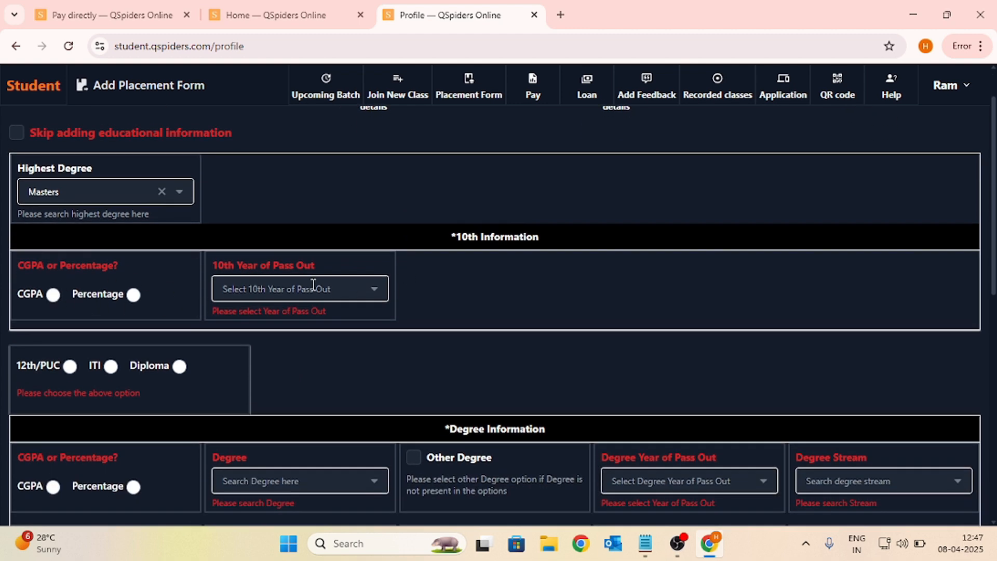
click(134, 296)
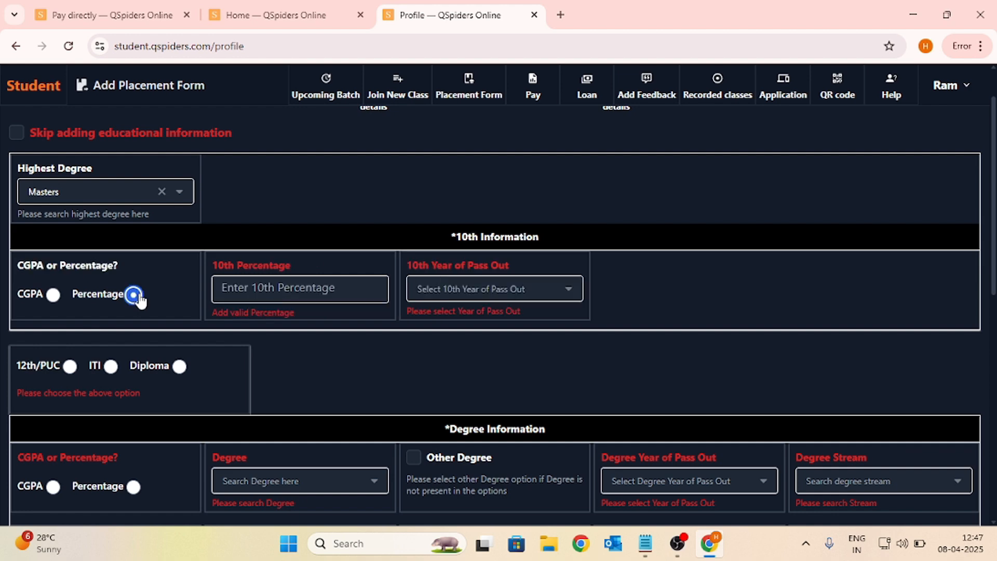
click(271, 288)
text(90)
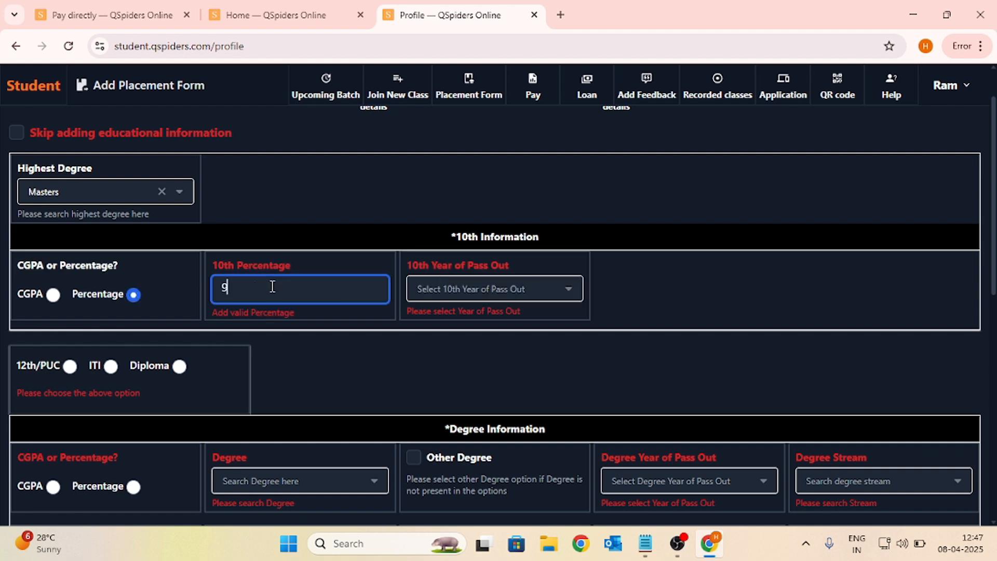
click(516, 285)
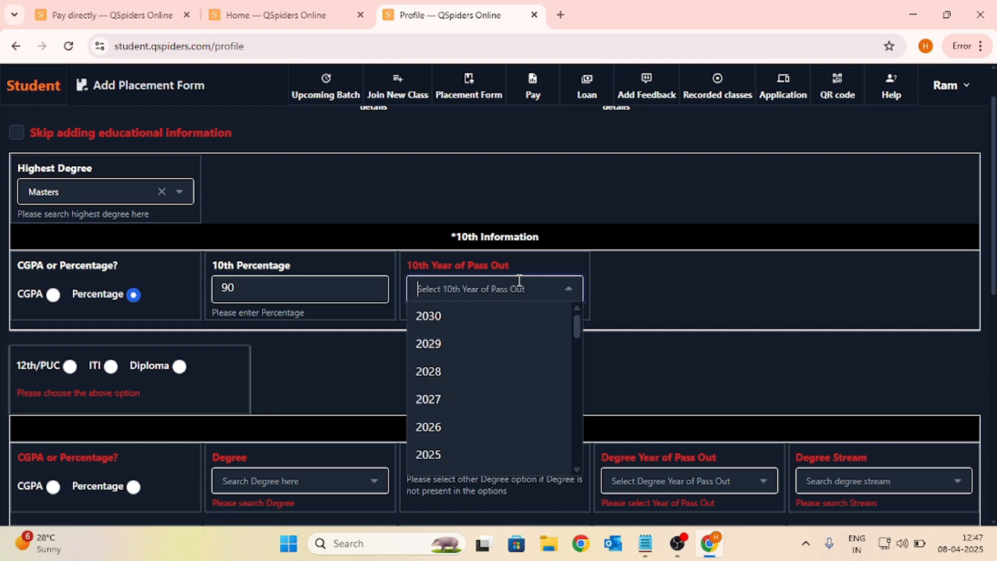
scroll(492, 370, up, 1)
scroll(491, 444, down, 8)
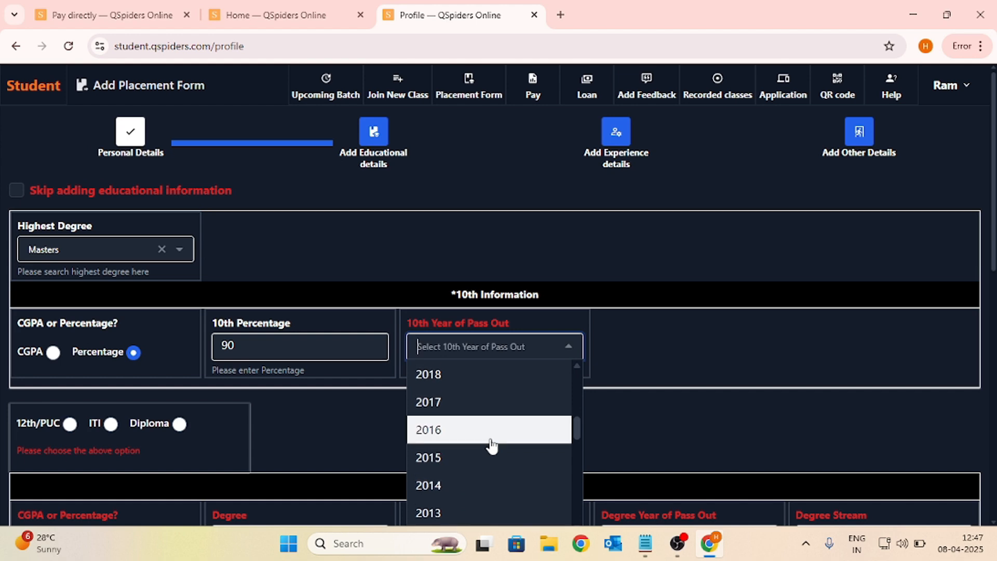
click(491, 441)
Try the 12th/PUC and ITI options for the qualification taken before the degree.
scroll(420, 434, down, 3)
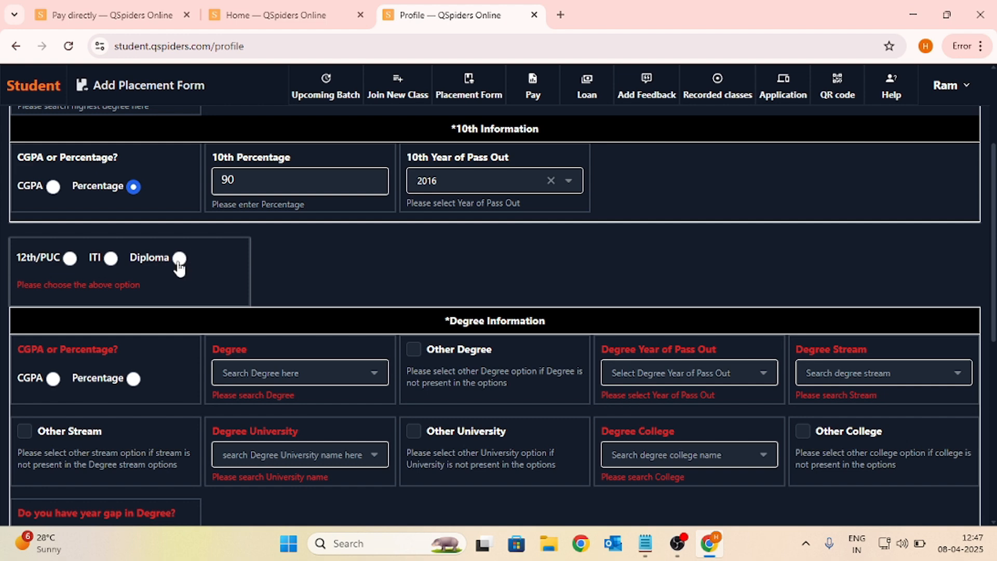
click(70, 259)
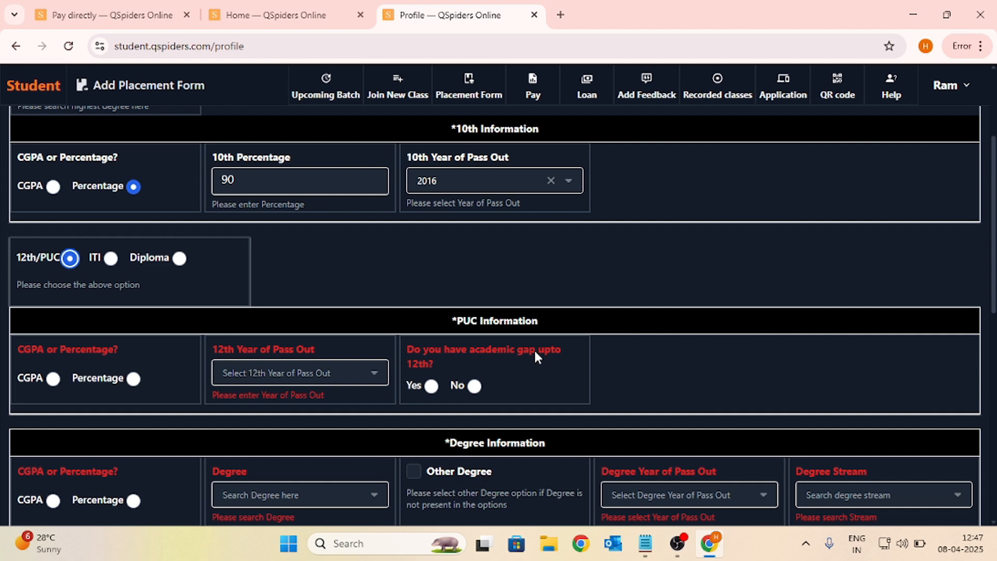
click(110, 258)
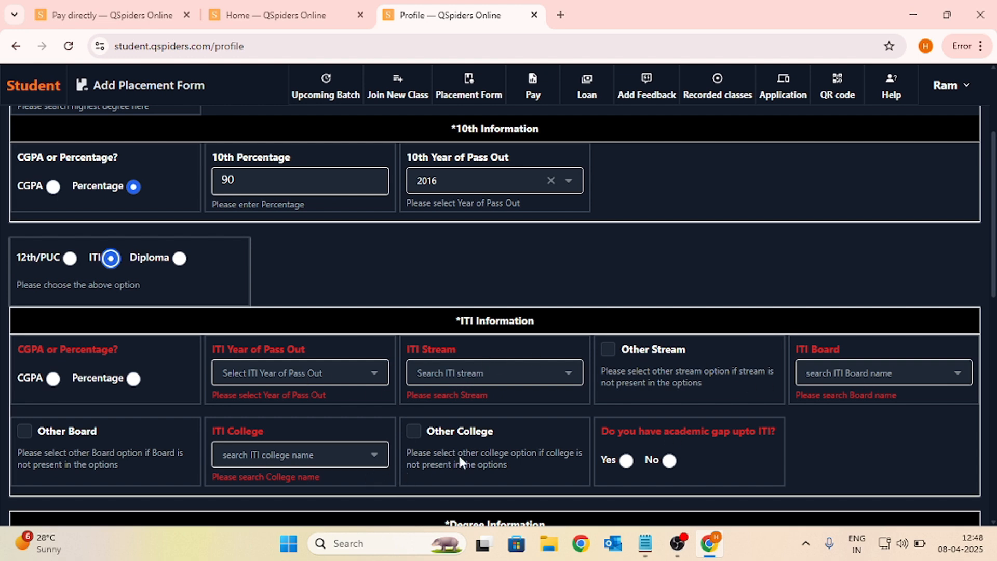
Choose Diploma as the qualification before the degree and enter its result as a percentage of 80.
click(180, 258)
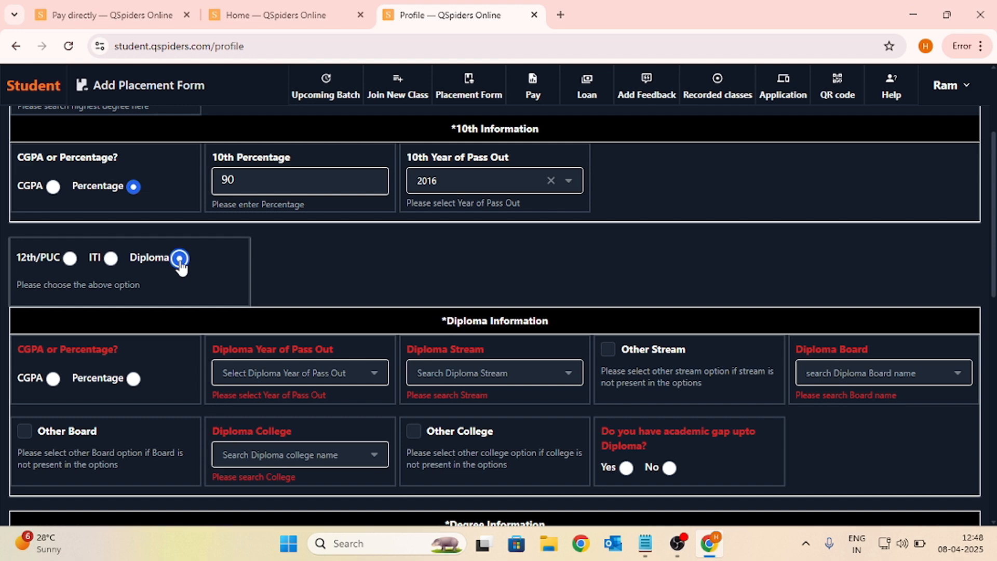
click(130, 384)
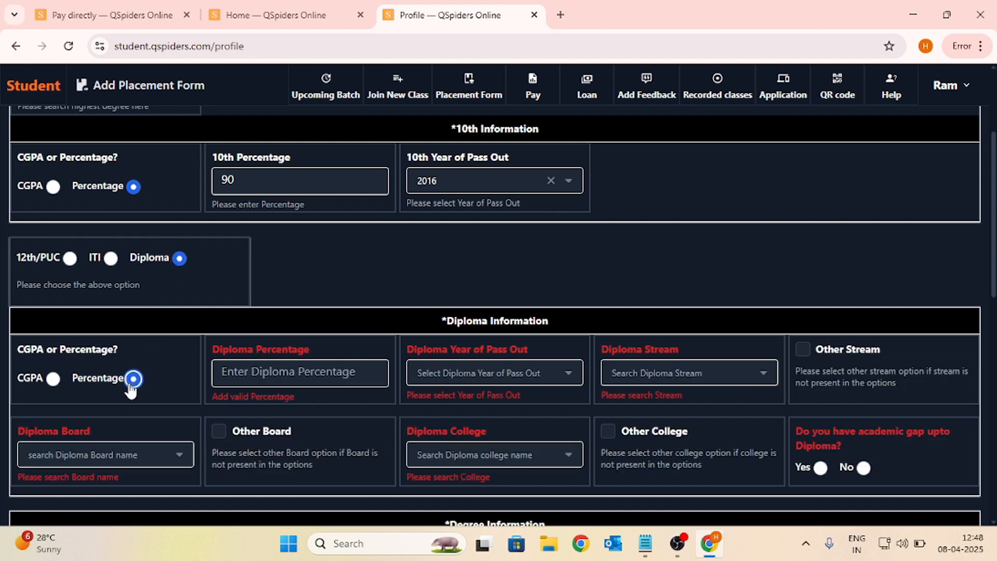
click(294, 371)
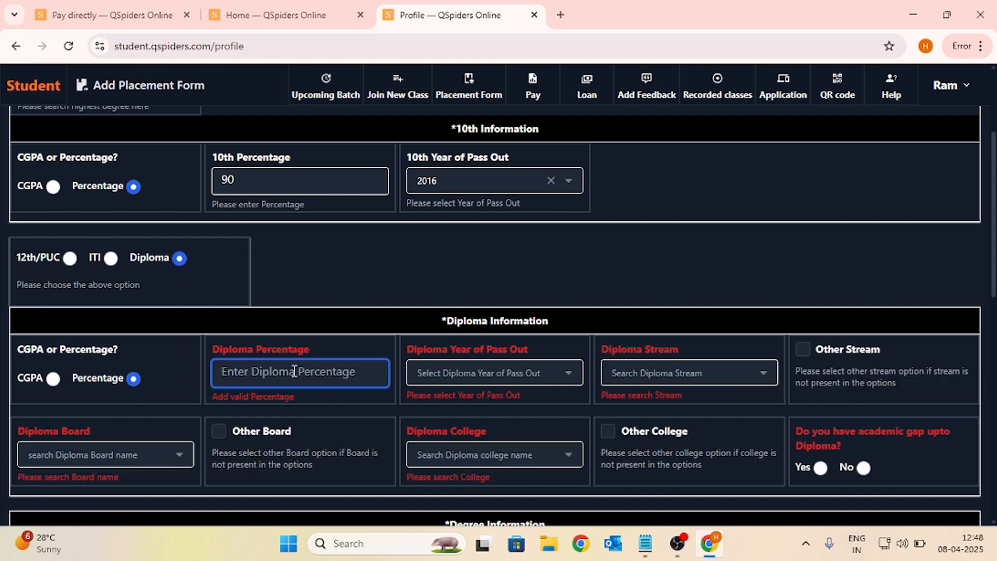
text(80)
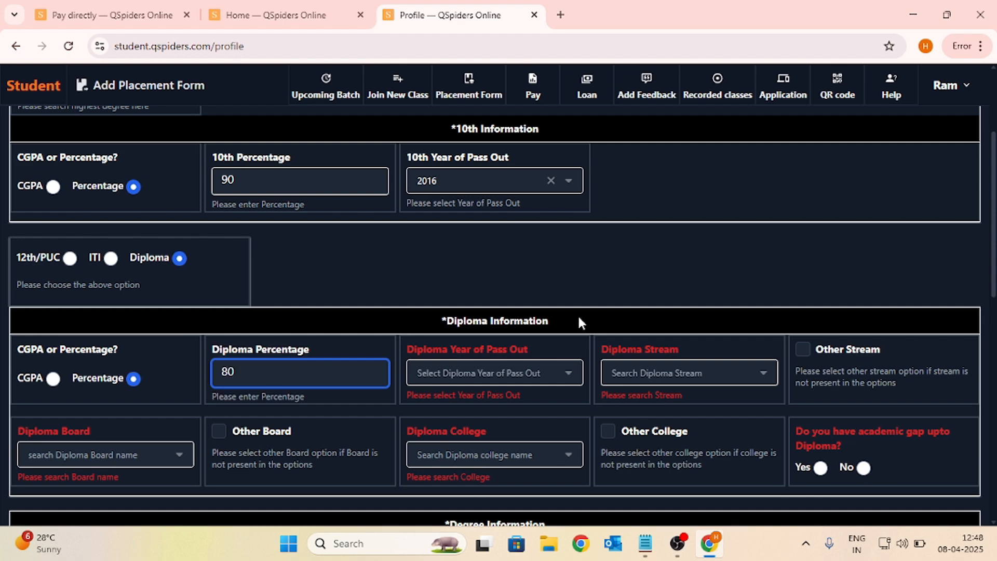
Set the diploma year of pass out to 2019.
click(561, 362)
scroll(512, 460, down, 5)
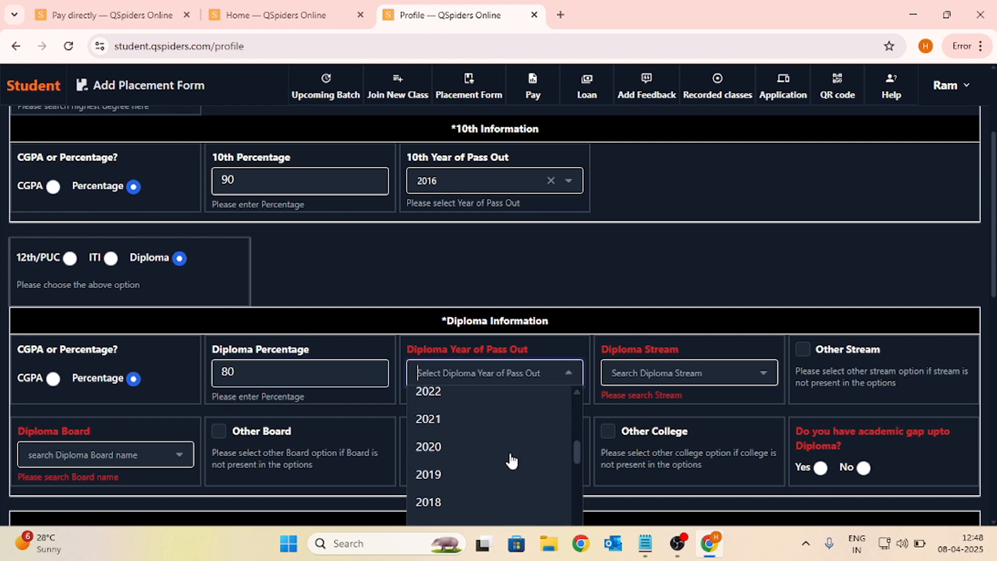
scroll(511, 460, up, 2)
scroll(512, 460, down, 4)
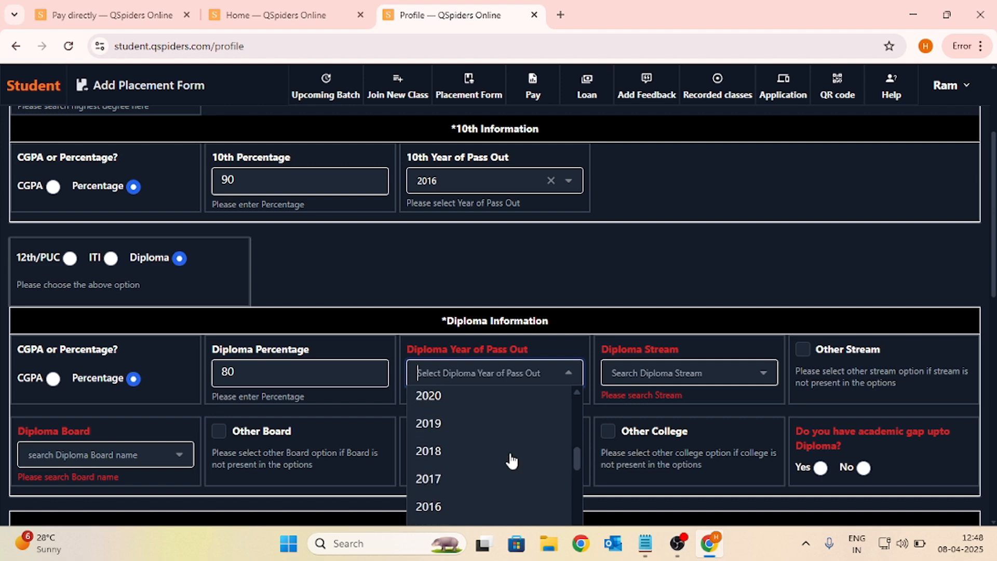
click(501, 410)
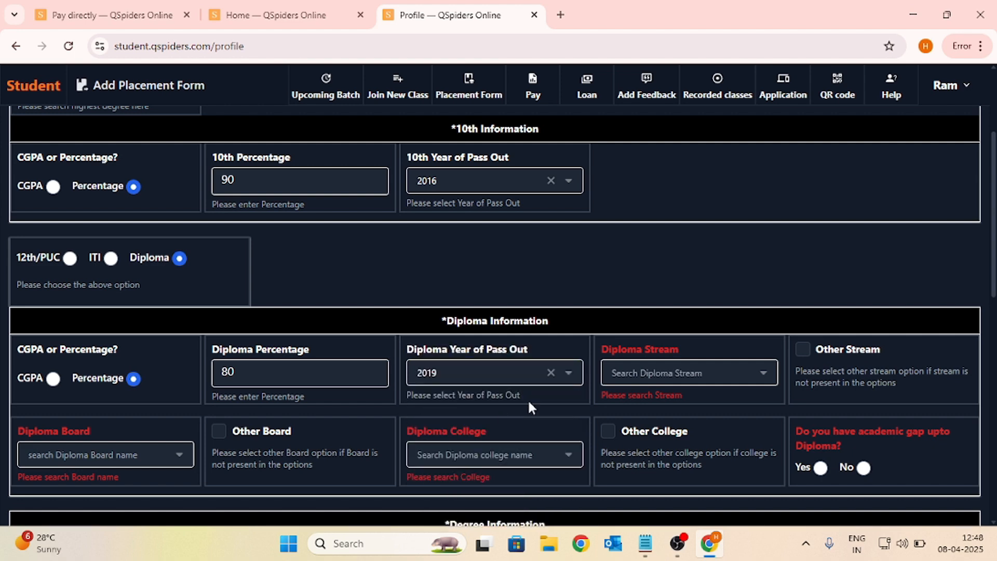
Choose Automobile Engineering as the diploma stream, and replace it with the Other Stream option using the stream name xyz.
click(671, 373)
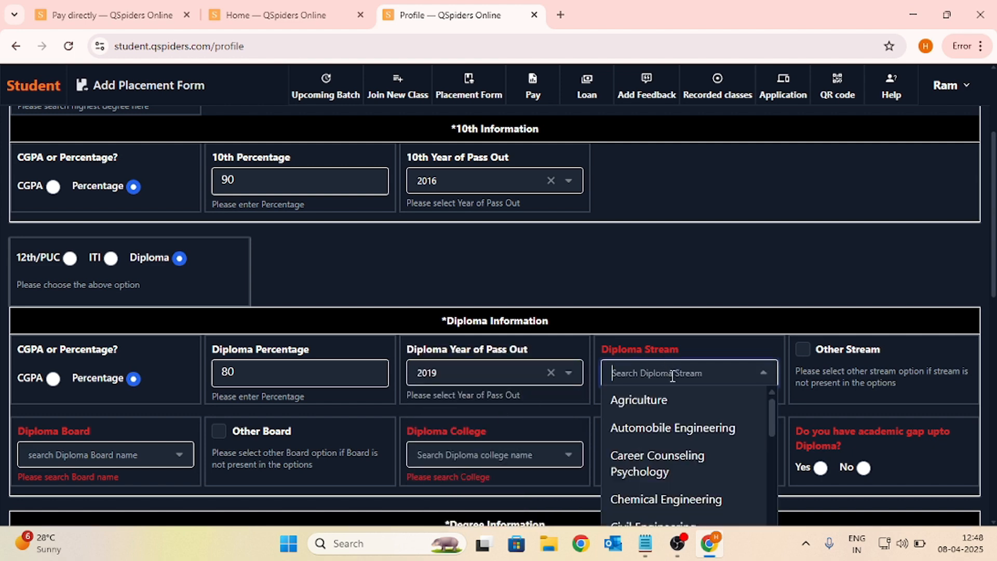
click(676, 425)
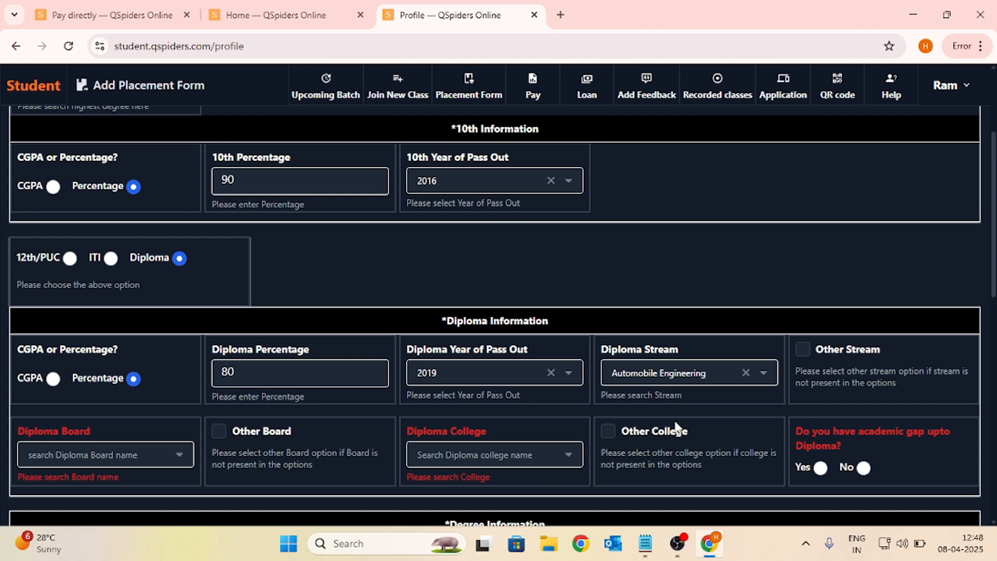
click(803, 351)
click(831, 365)
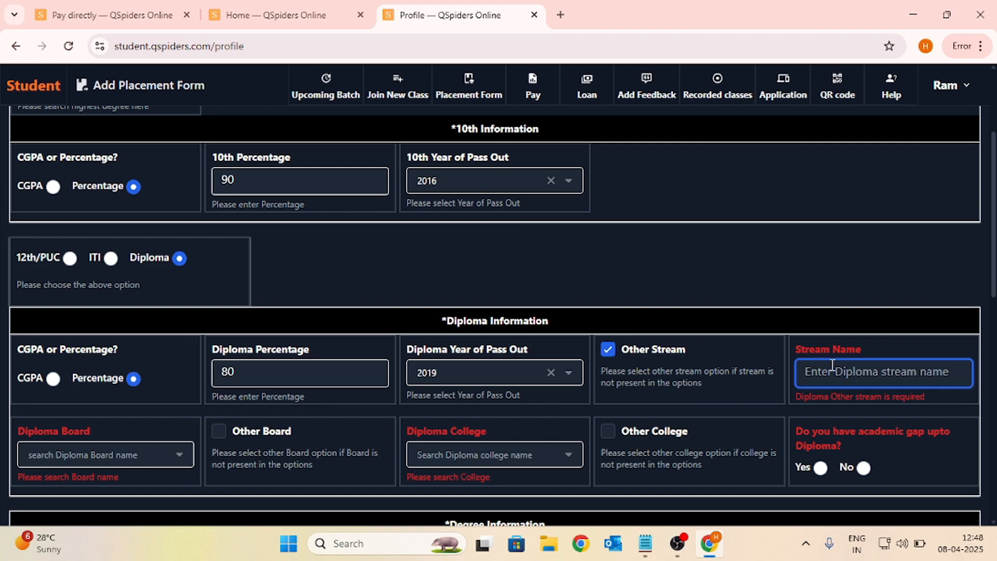
text(xyz)
Select Visvesvaraya Technological University as the diploma board.
scroll(319, 368, down, 1)
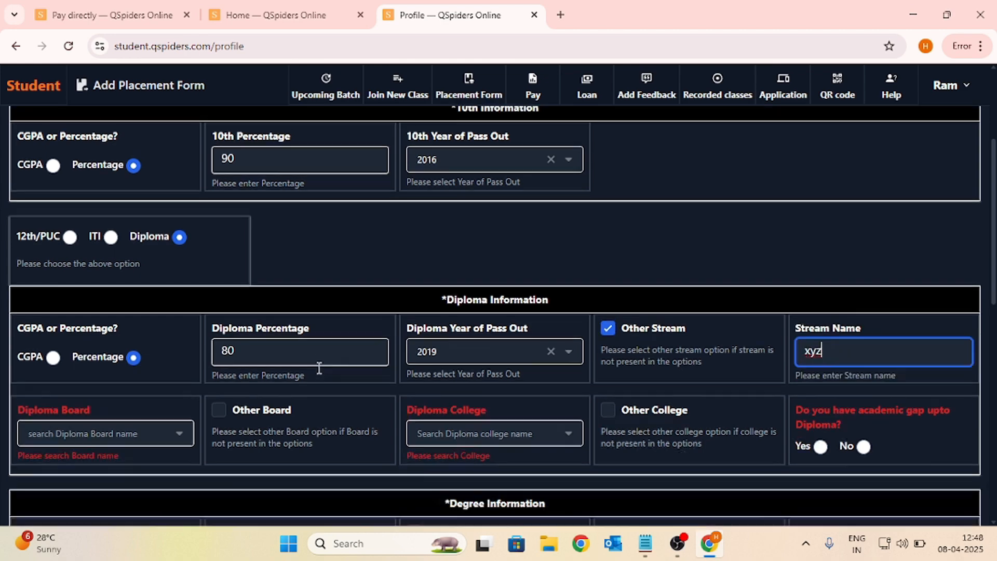
scroll(318, 368, down, 1)
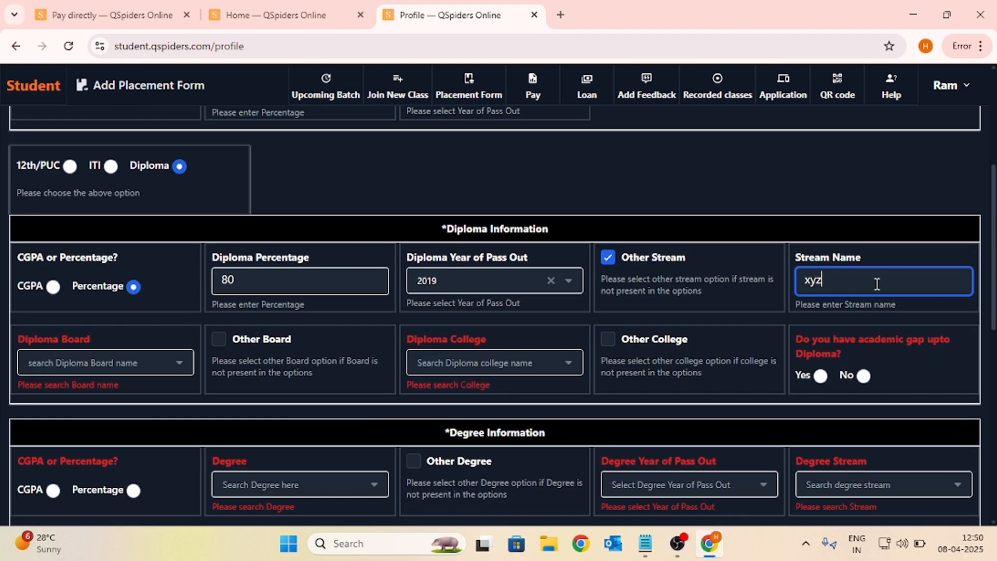
click(176, 368)
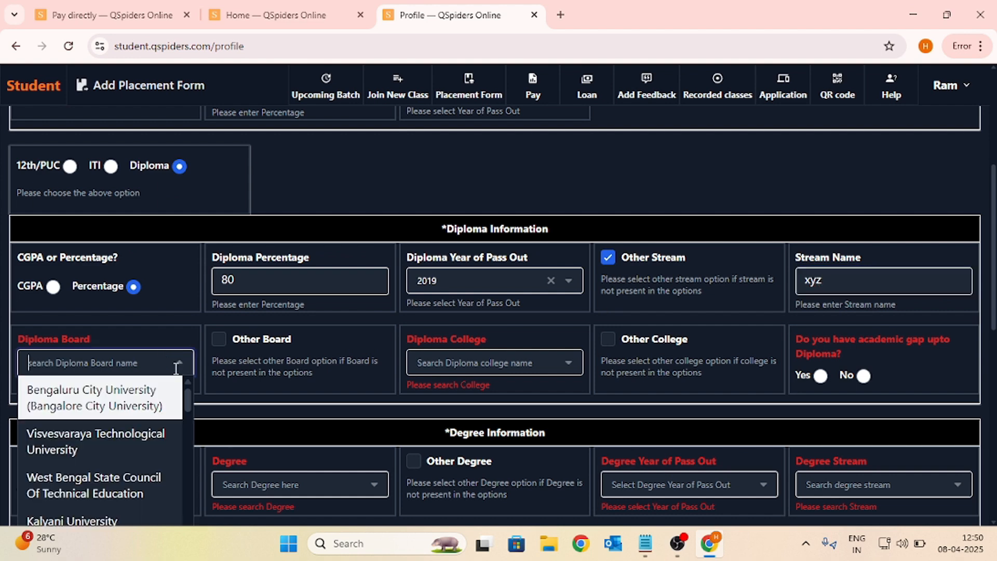
click(155, 453)
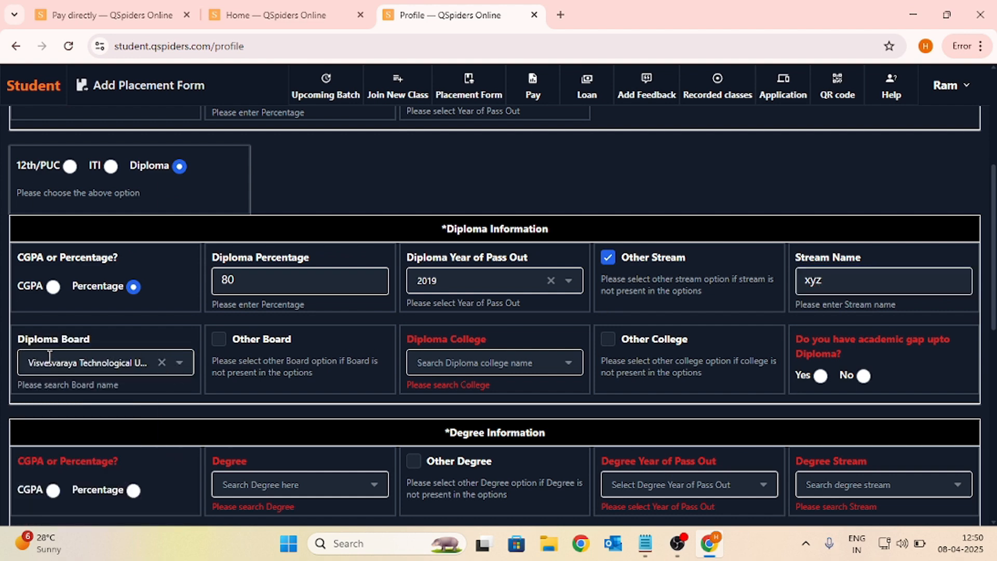
Enable the Other Board option for the diploma and enter abc as the board name and aa as the college name.
click(224, 342)
click(278, 368)
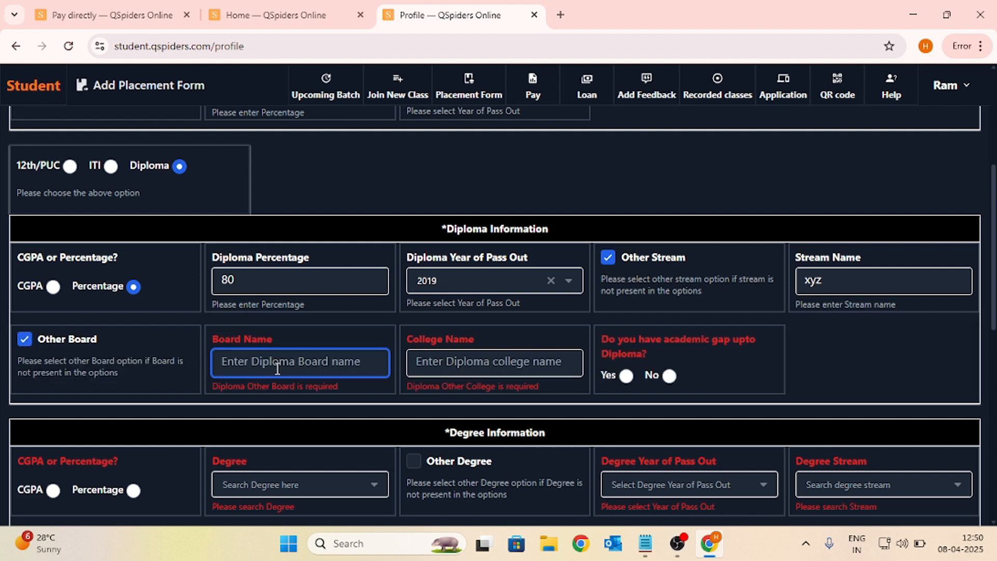
text(abc)
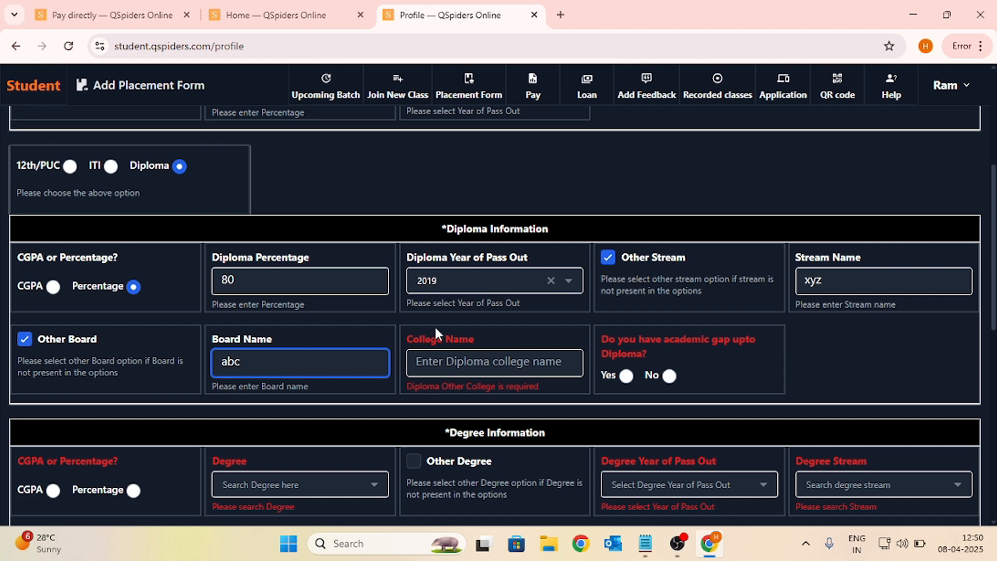
click(476, 362)
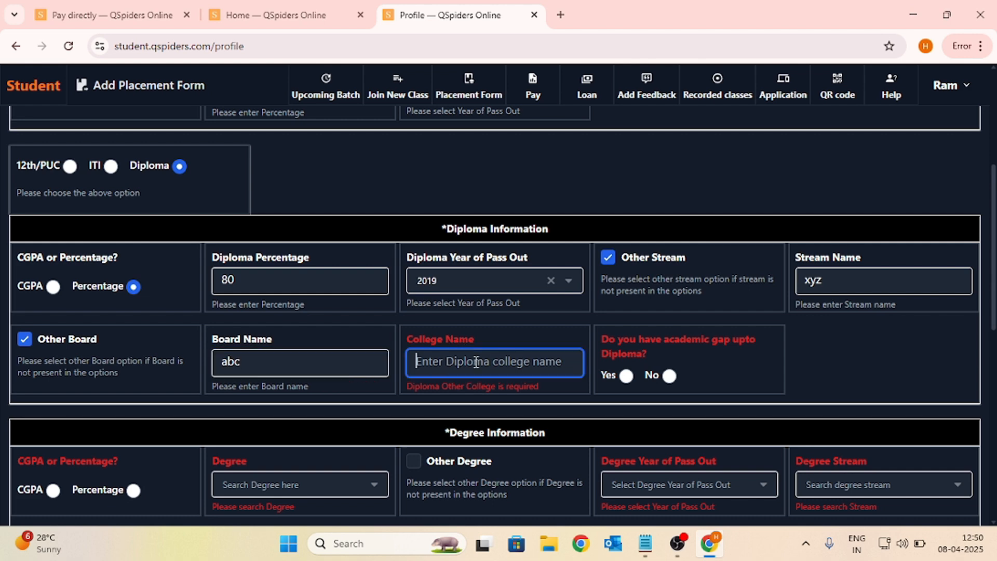
text(aa)
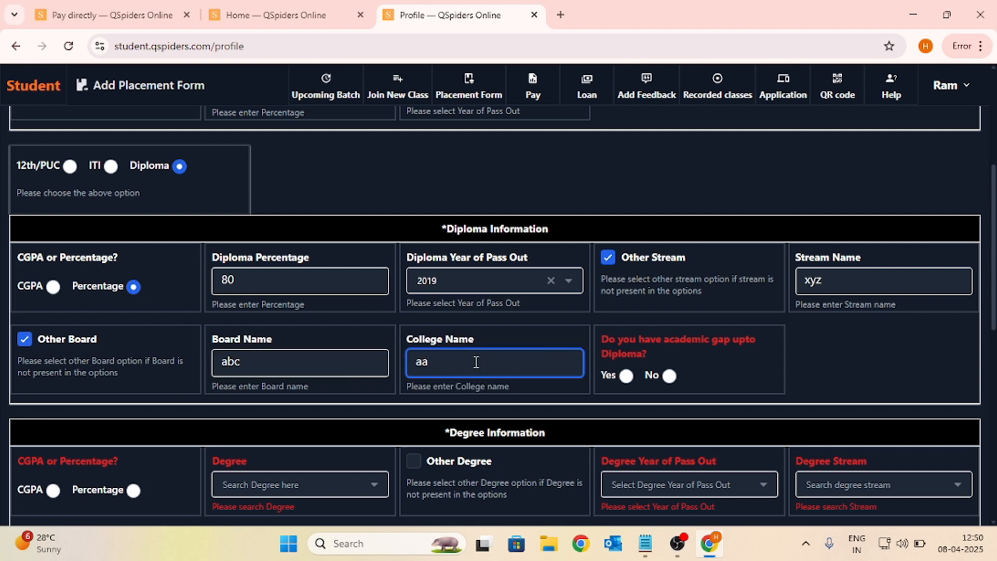
Answer Yes to the academic gap up to diploma and enter 1 as the number of gap years.
click(627, 376)
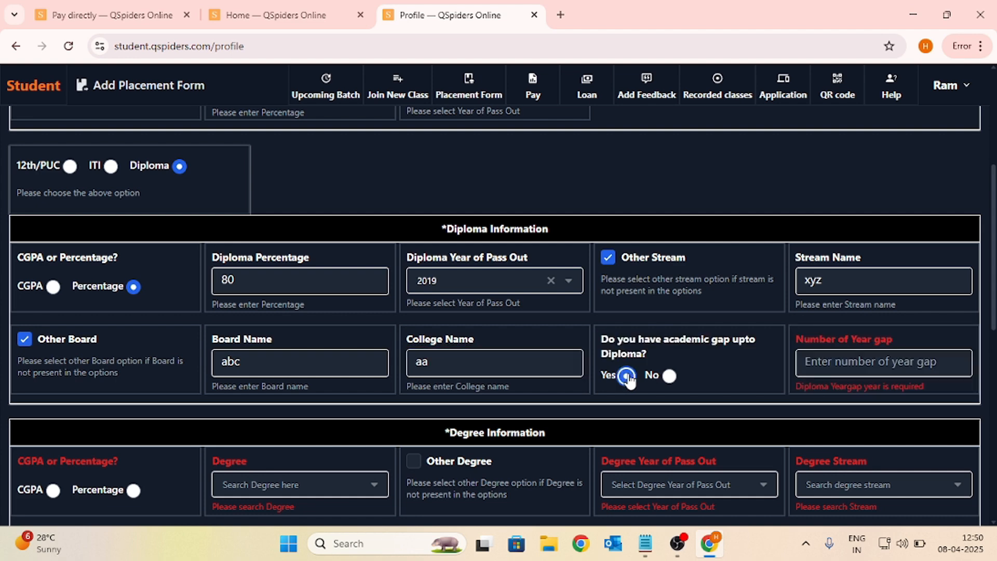
click(848, 368)
text(1)
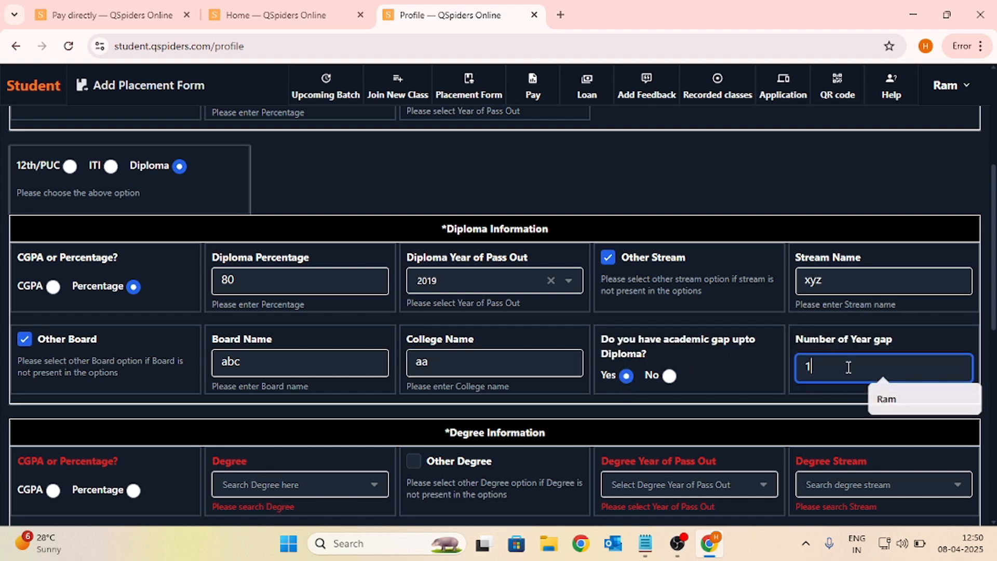
click(747, 435)
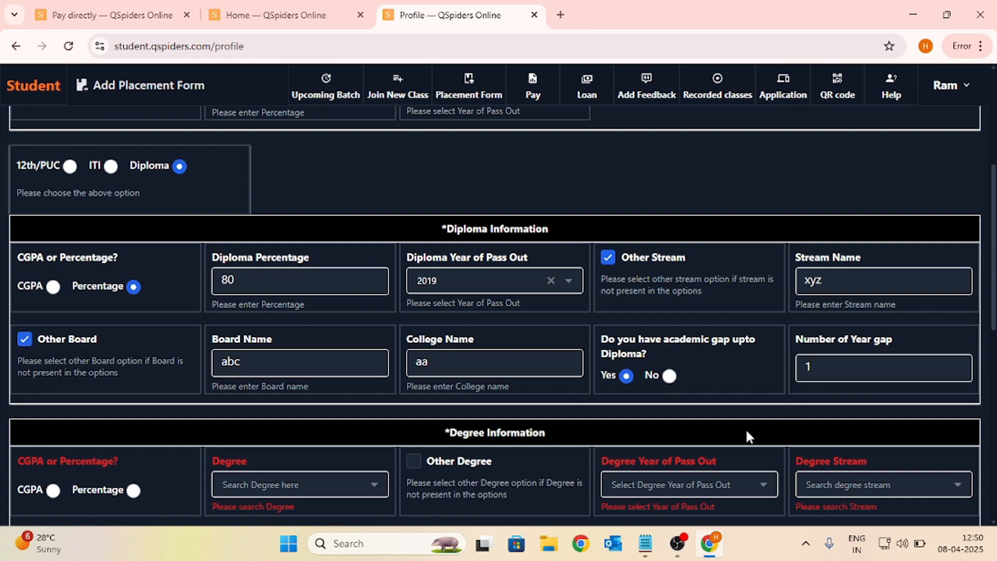
Choose Percentage as the score type in the degree information and enter 79 as the degree percentage.
scroll(747, 435, down, 4)
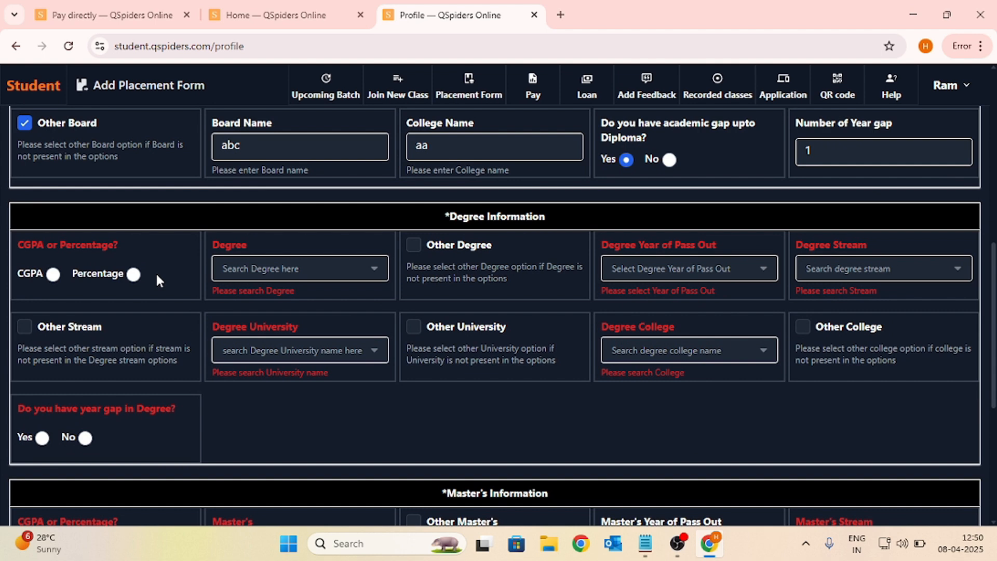
click(134, 274)
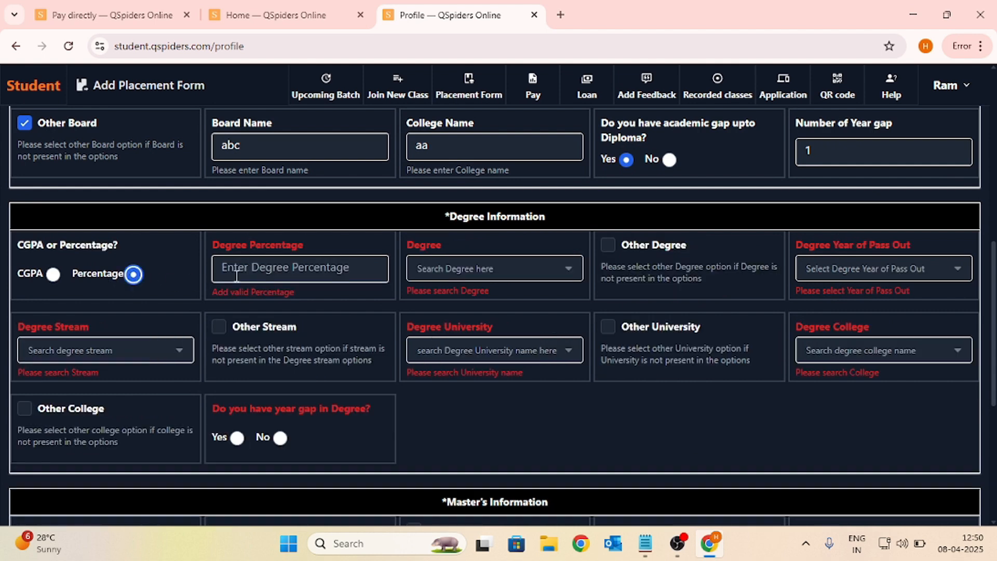
click(236, 276)
text(7)
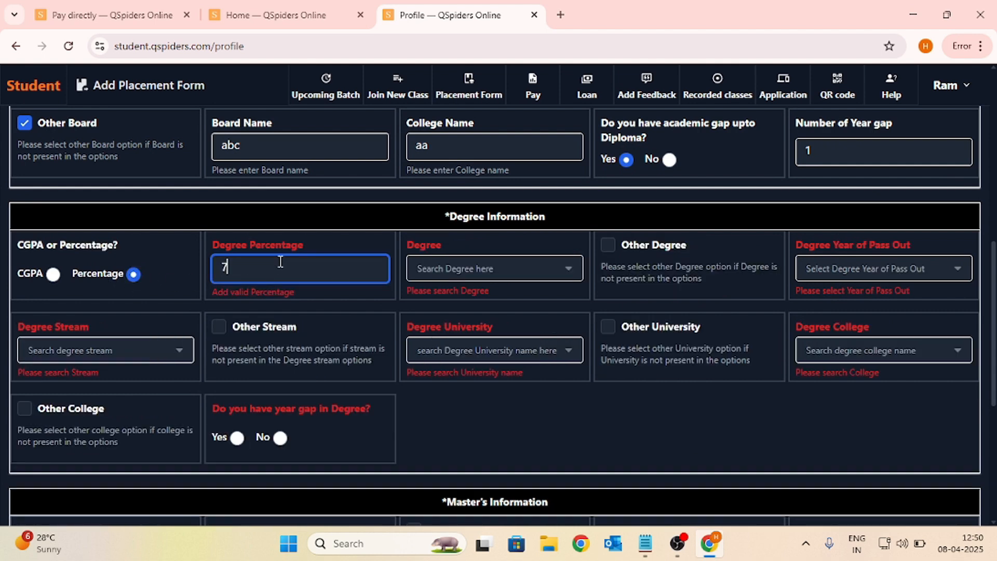
text(9)
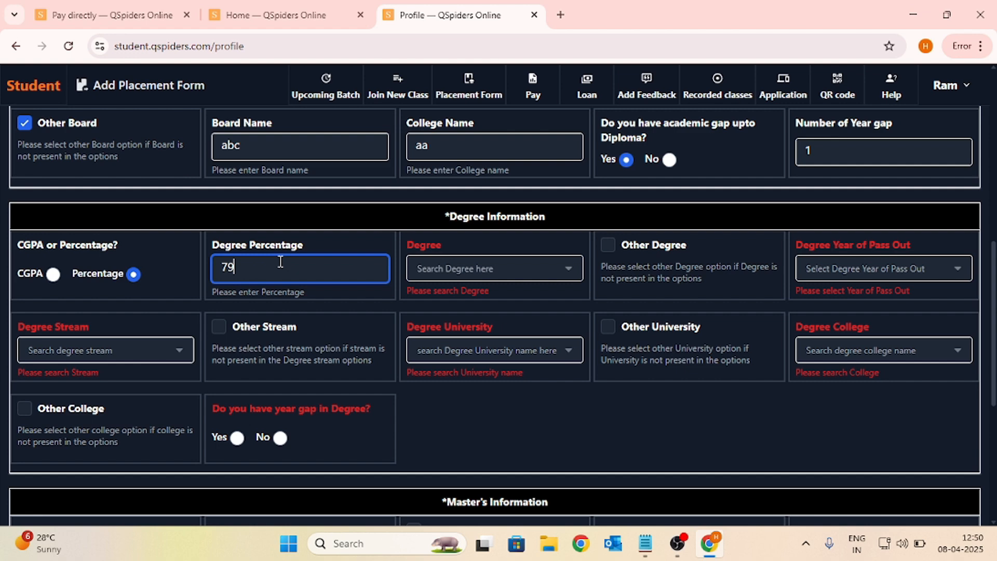
Select BE-Bachelor Of Engineering as the degree and 2022 as the degree year of pass out.
click(487, 267)
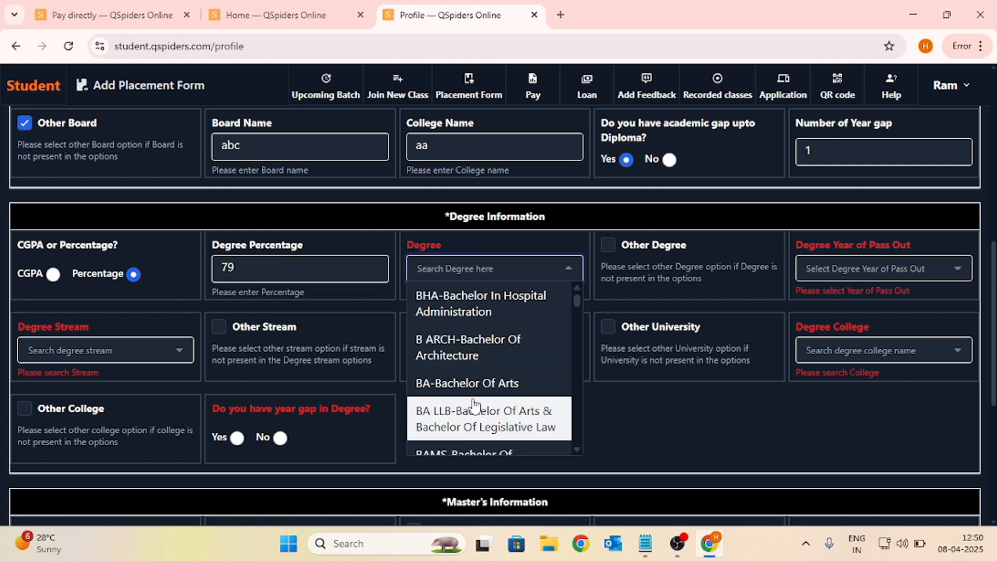
text(eng)
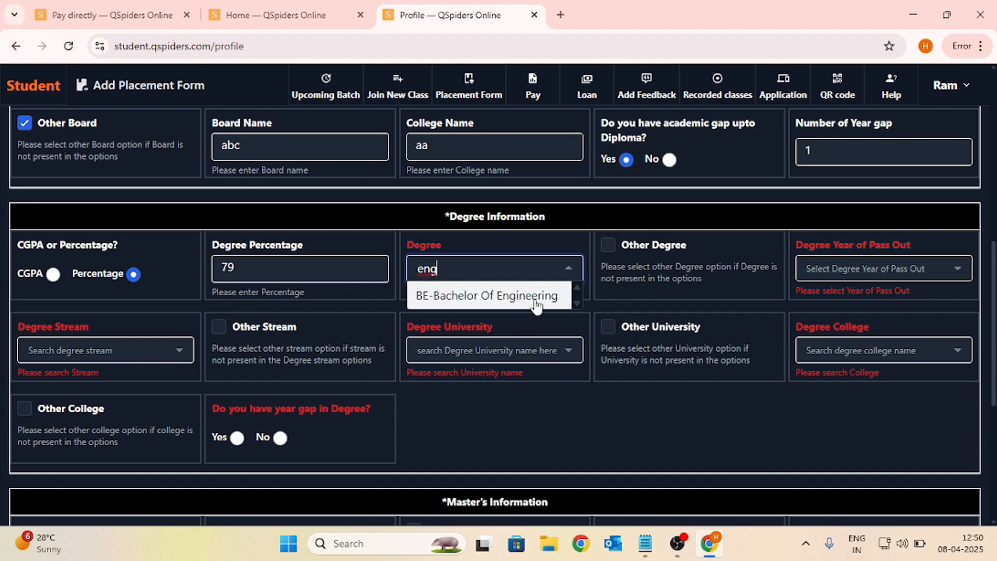
click(536, 306)
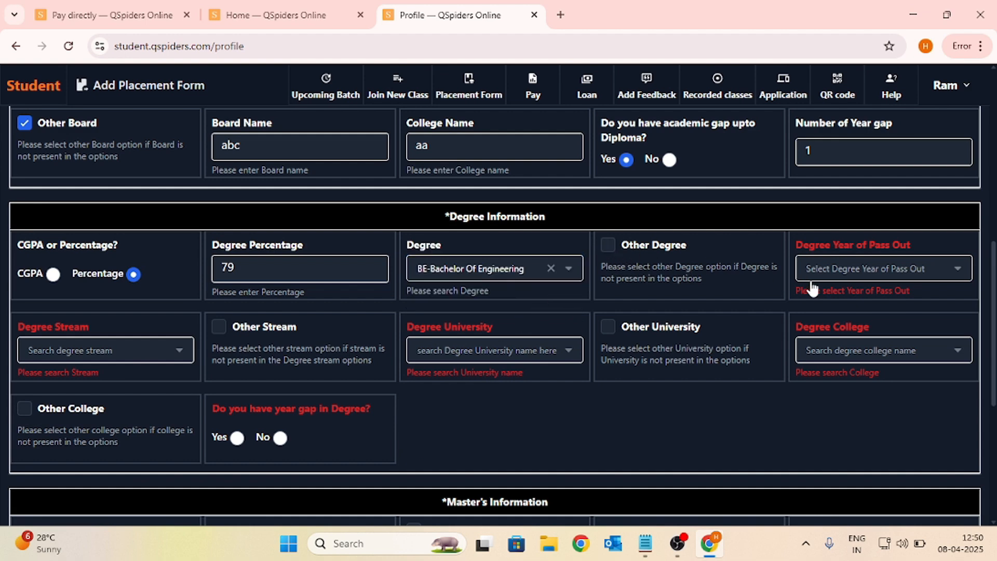
click(858, 268)
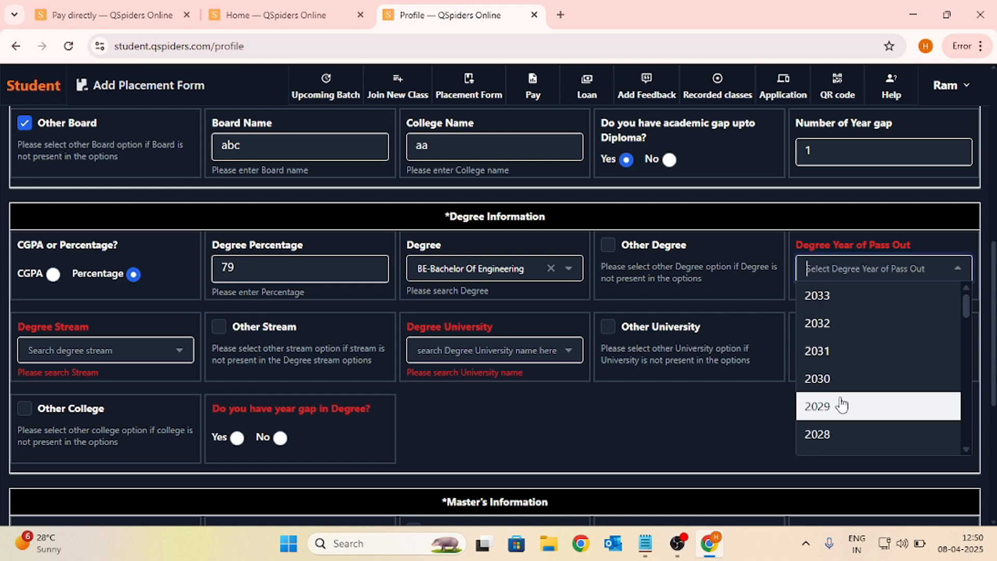
scroll(841, 403, down, 5)
scroll(841, 404, down, 1)
scroll(841, 404, up, 2)
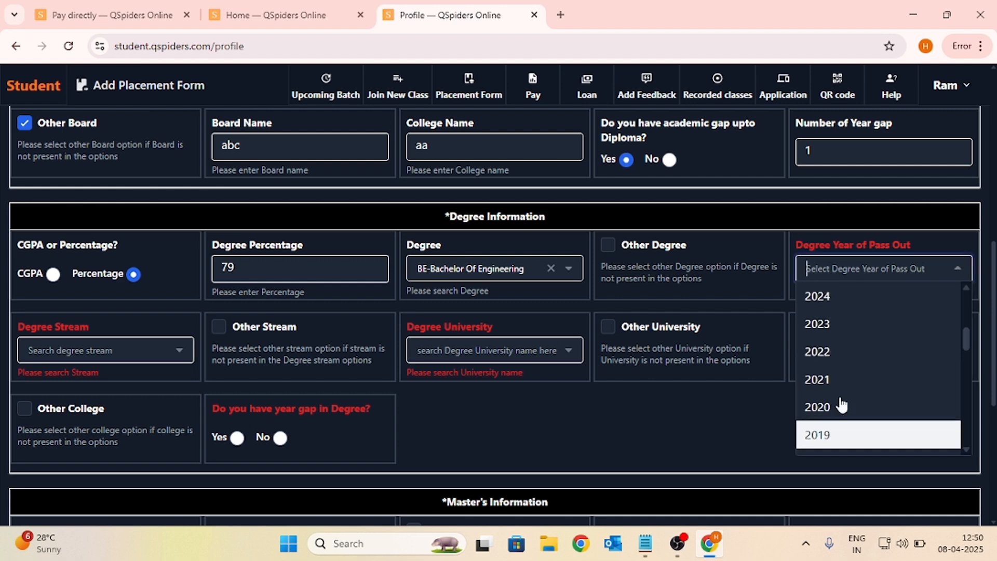
click(844, 354)
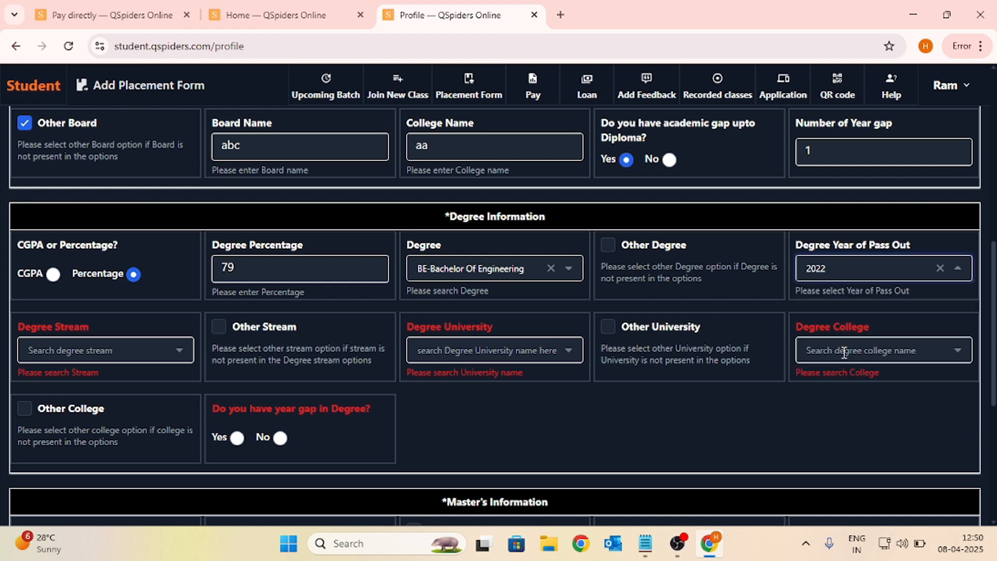
Select Agricultural Engineering as the degree stream and Bengaluru City University (Bangalore City University) as the degree university.
click(148, 355)
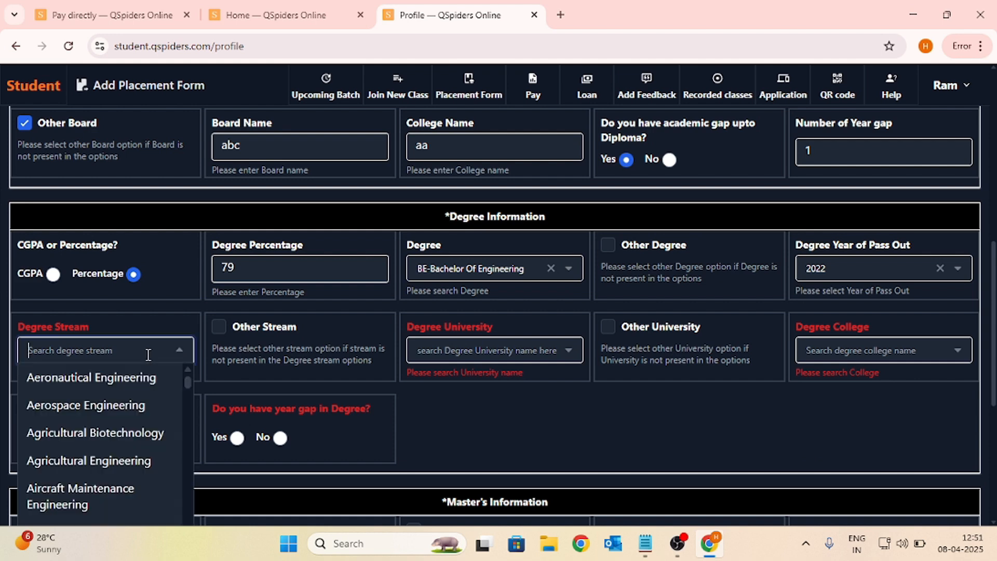
click(129, 462)
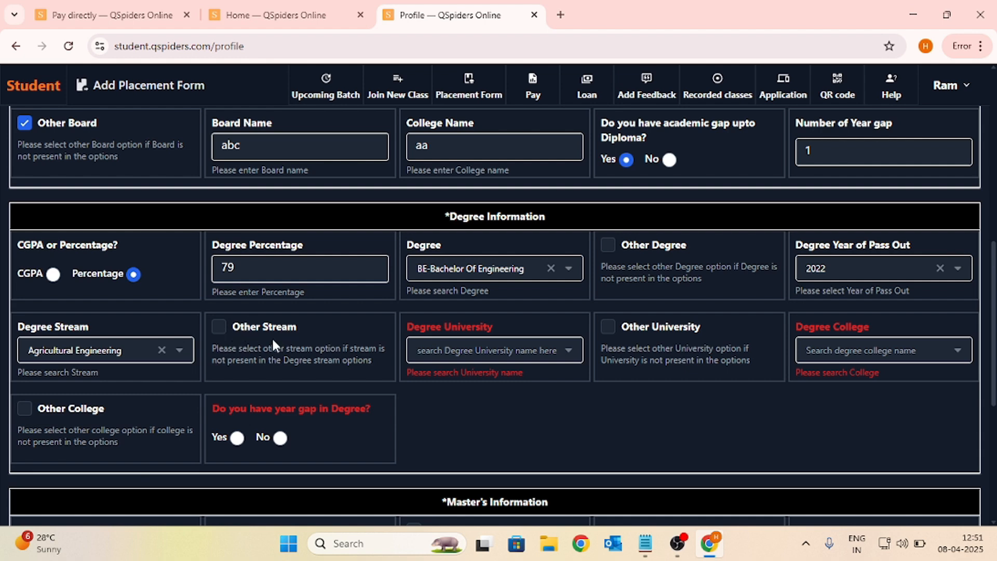
click(477, 353)
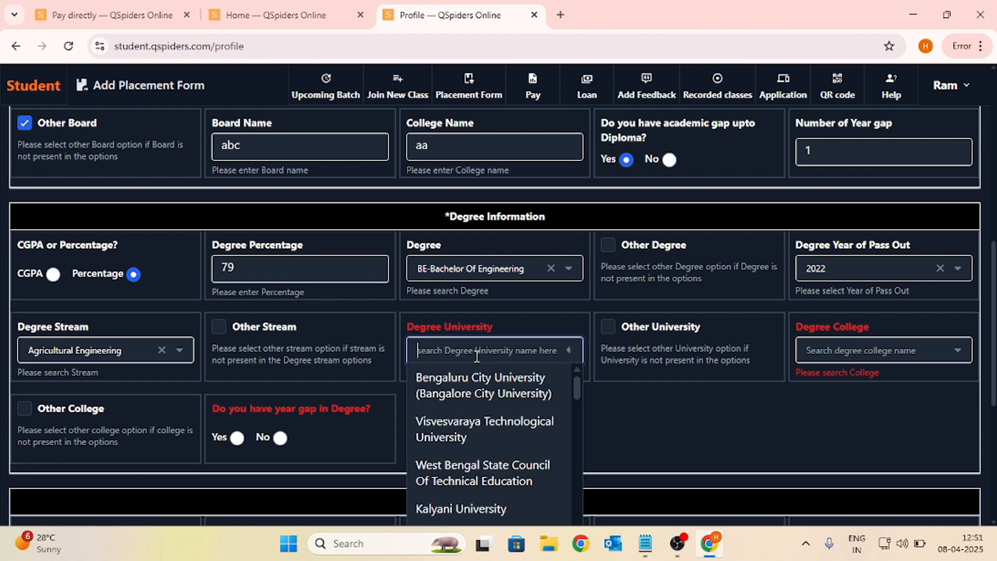
click(492, 398)
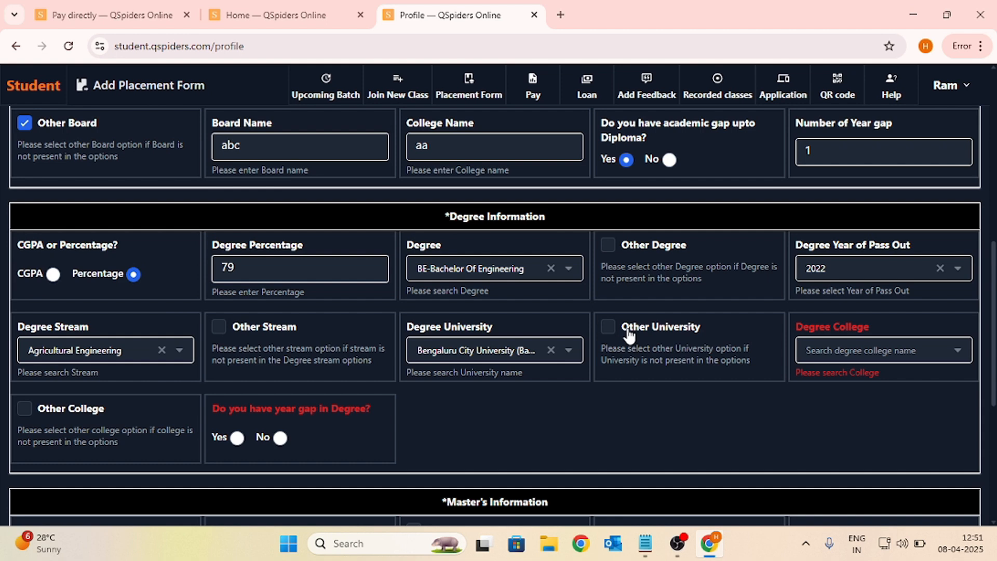
Select Acharya Patashala College Of Arts And Science as the degree college and answer No to the year gap in the degree.
click(926, 357)
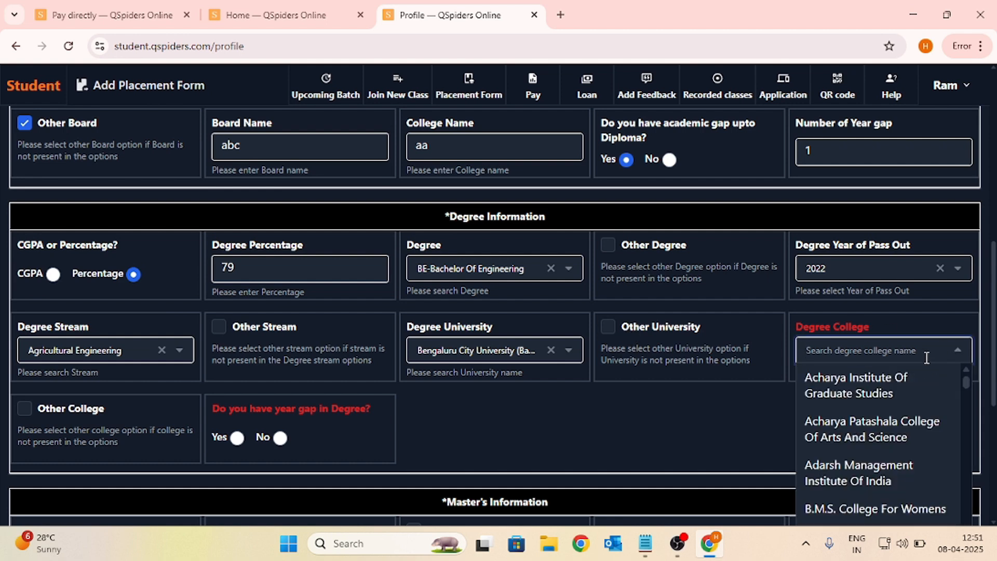
scroll(884, 477, down, 1)
scroll(888, 481, up, 1)
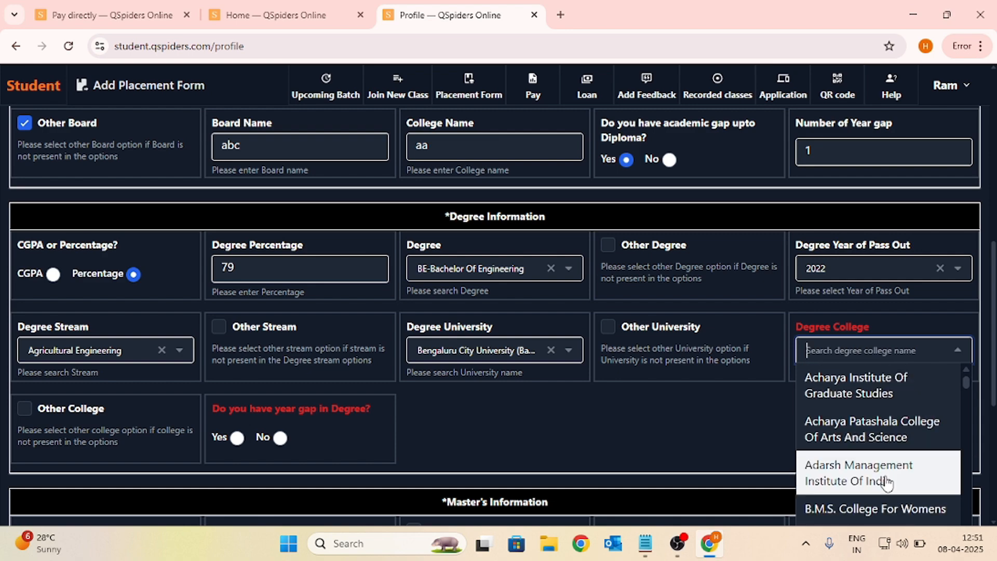
click(881, 417)
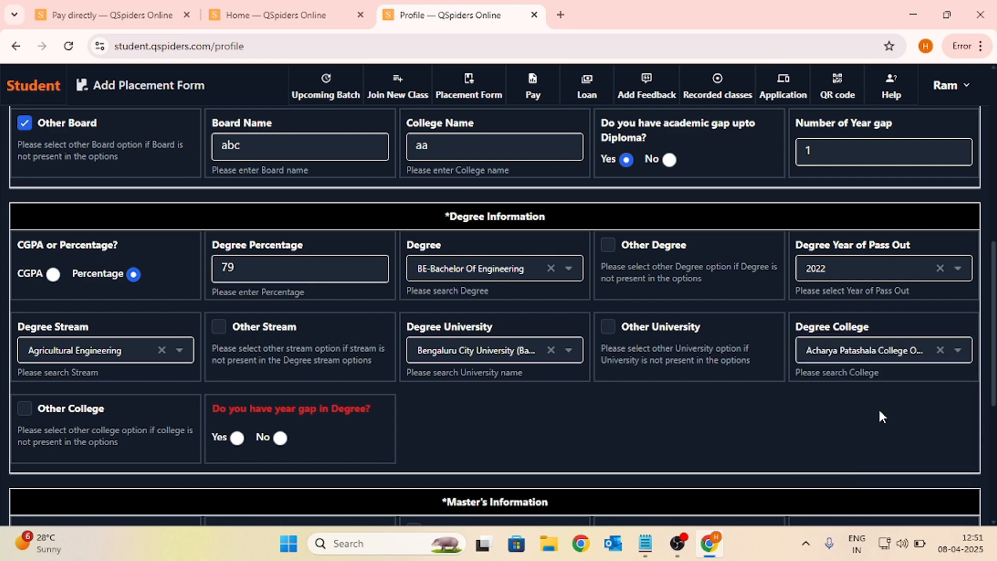
scroll(441, 397, down, 3)
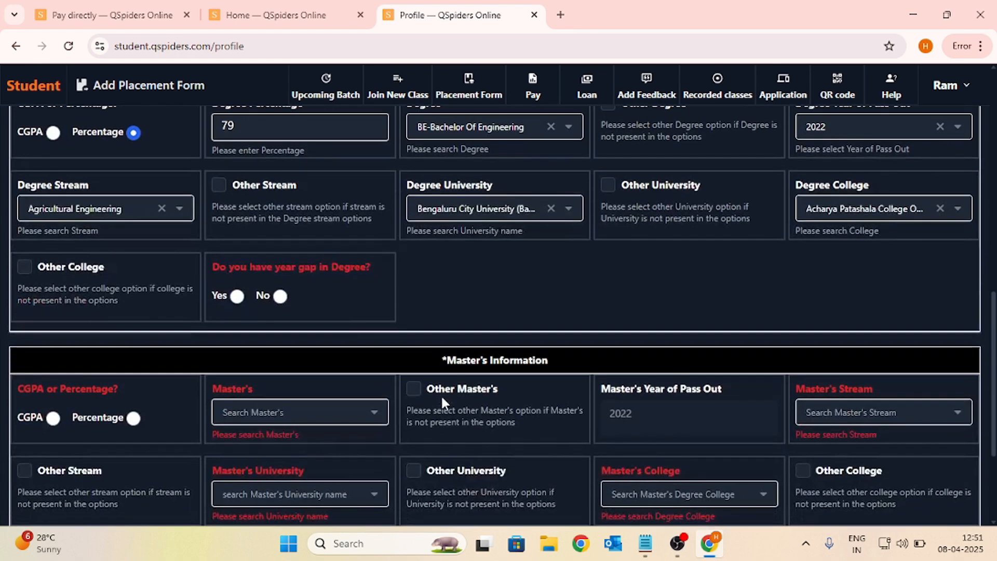
click(281, 297)
Choose Percentage as the score type in the master's information and enter 60 as the master's percentage.
scroll(539, 317, down, 3)
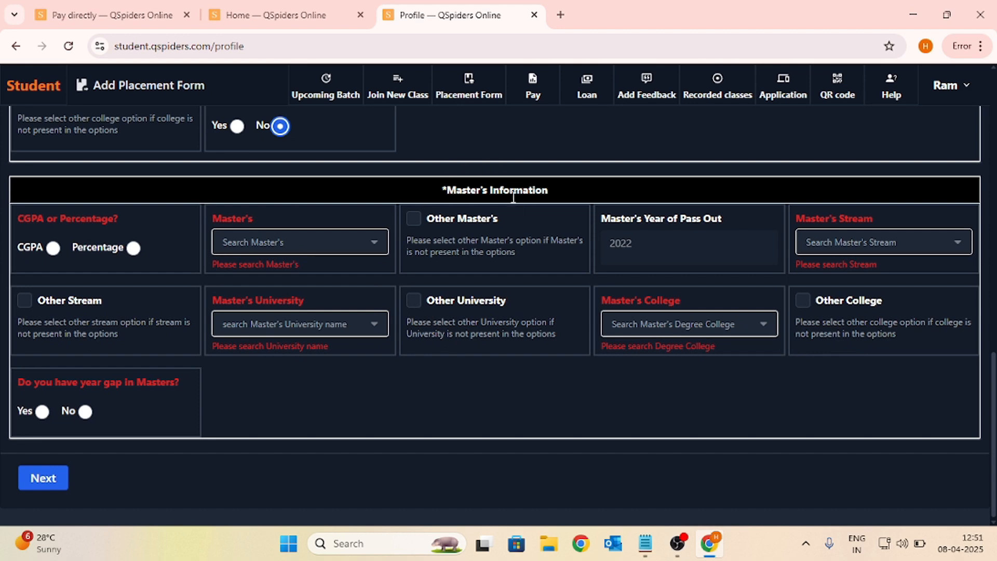
click(140, 251)
click(300, 249)
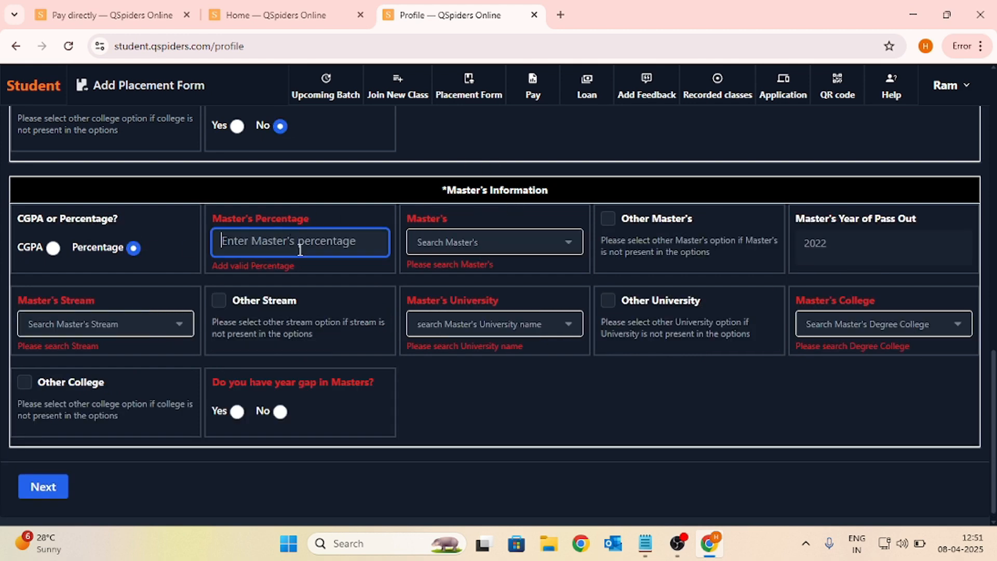
text(60)
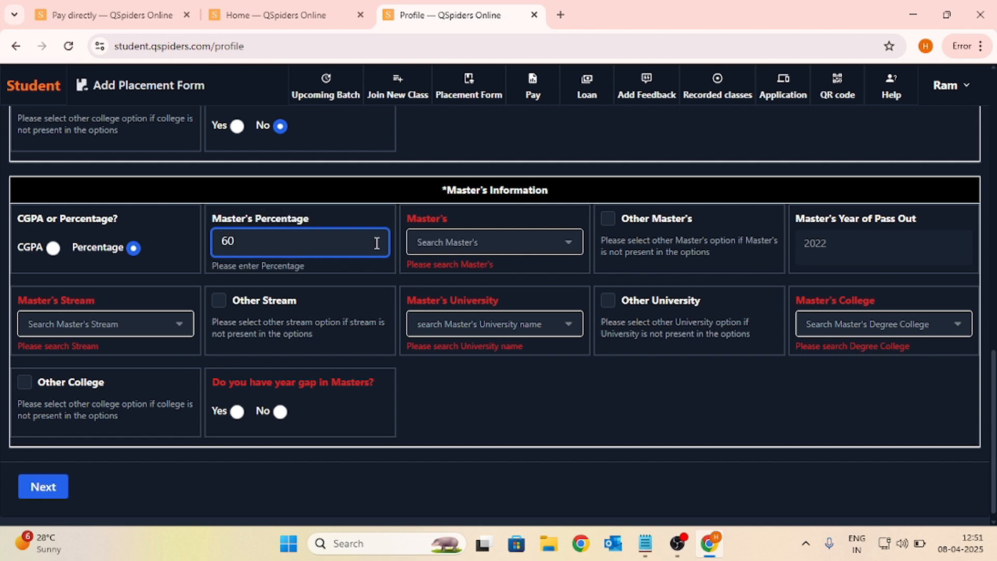
Find and select MTECH-Master Of Technology as the master's degree.
click(479, 246)
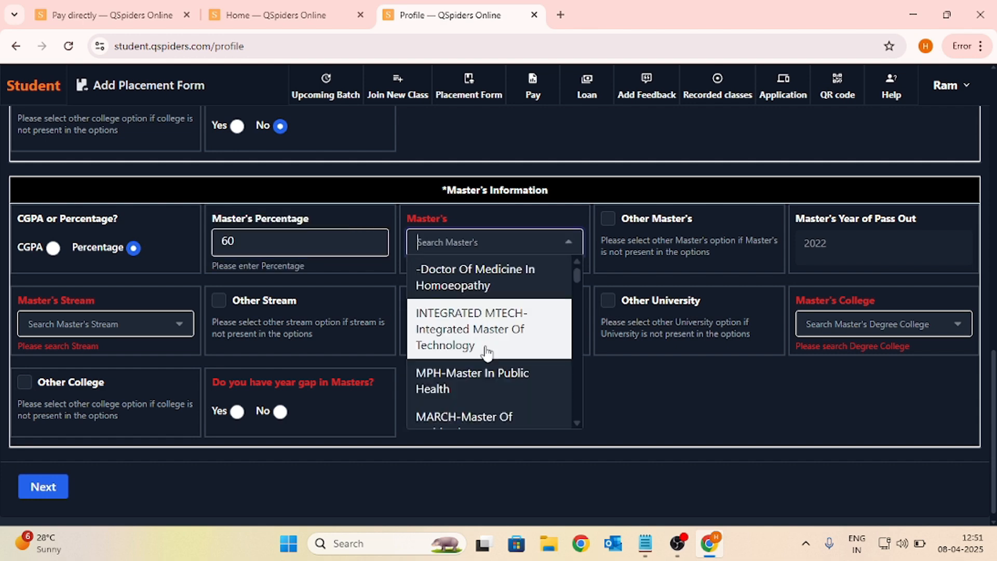
scroll(484, 347, down, 1)
text(tec)
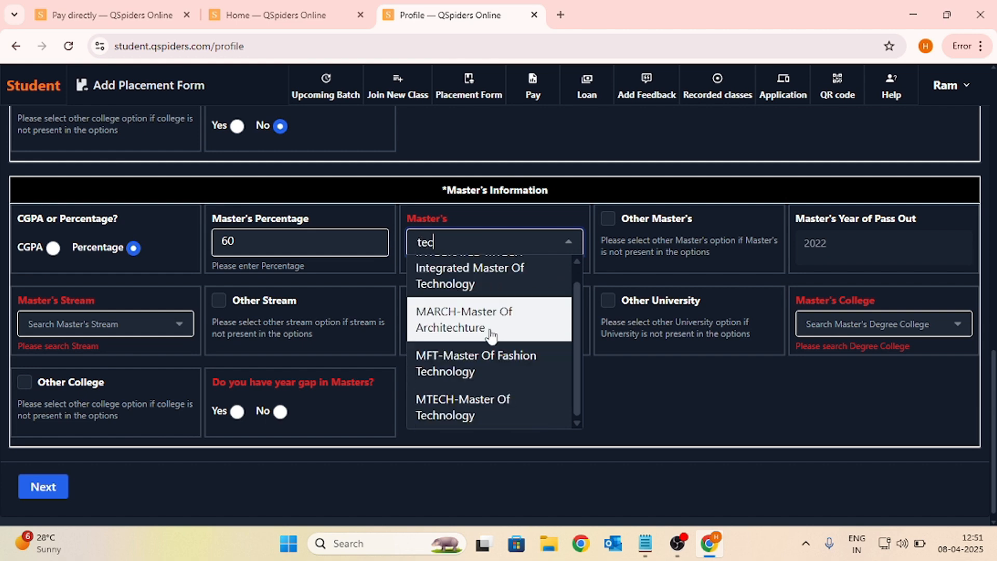
click(525, 399)
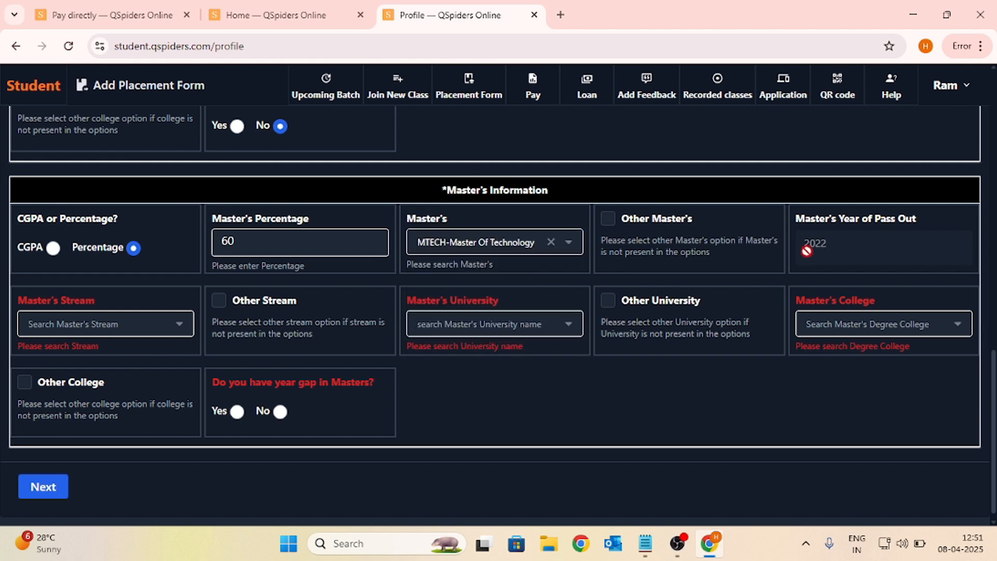
Select Advanced Manufacturing Systems as the master's stream and Bengaluru City University (Bangalore City University) as the master's university.
click(163, 319)
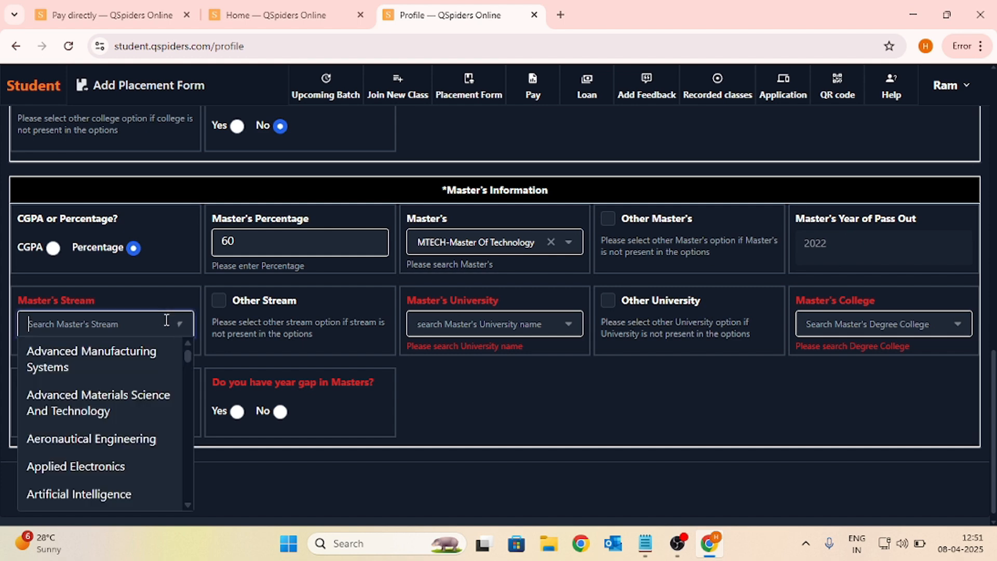
click(161, 360)
click(490, 323)
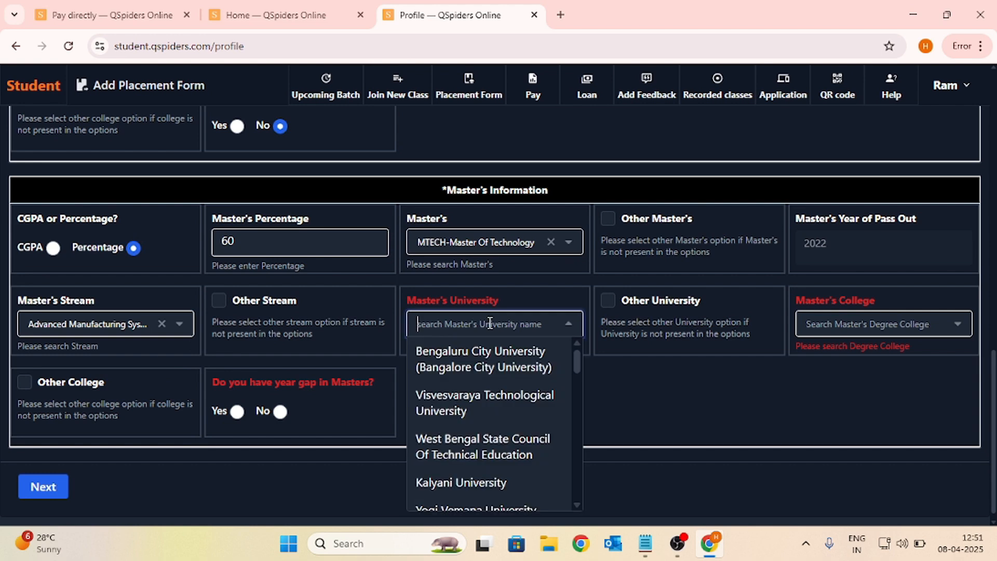
click(493, 372)
Select Acharya Institute Of Graduate Studies as the master's college and answer No to the year gap in the master's.
click(852, 323)
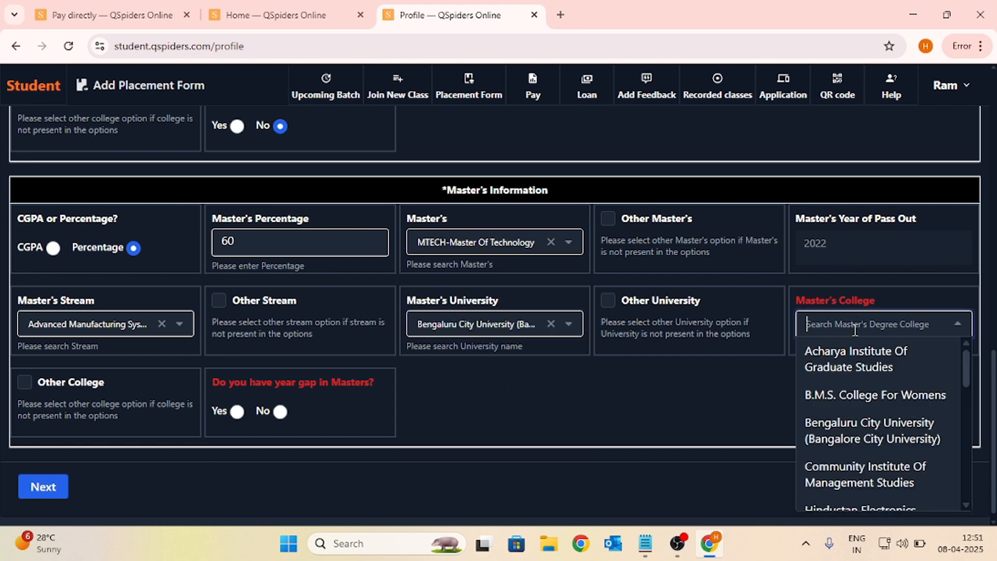
click(874, 373)
click(281, 416)
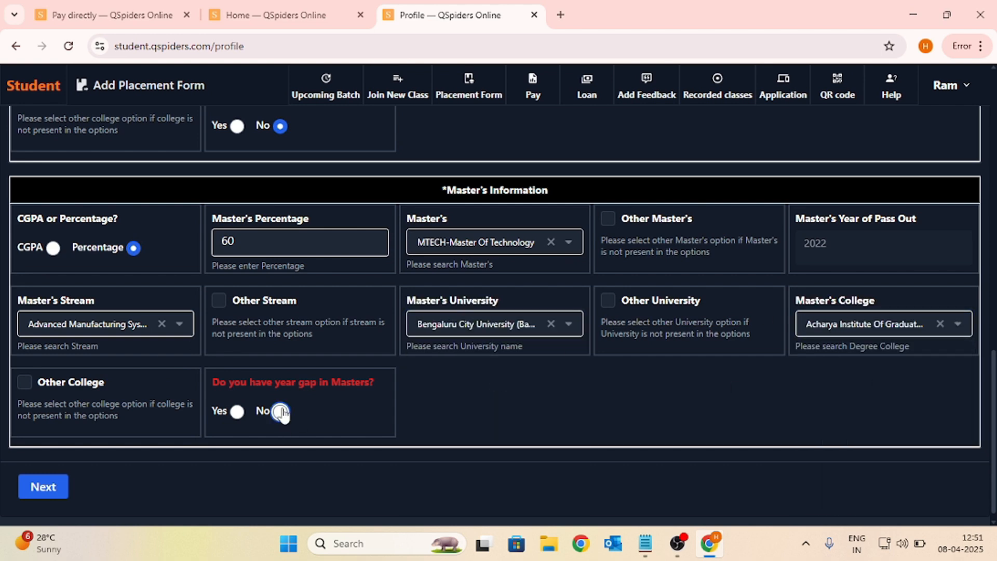
Look over the completed educational details and proceed to the experience details.
scroll(325, 325, up, 10)
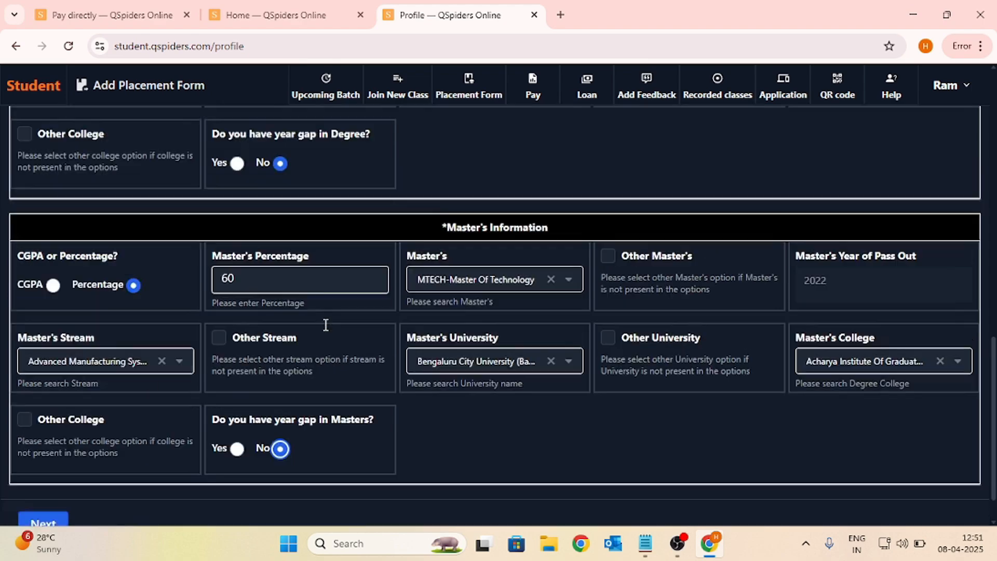
scroll(326, 325, up, 2)
scroll(323, 322, down, 15)
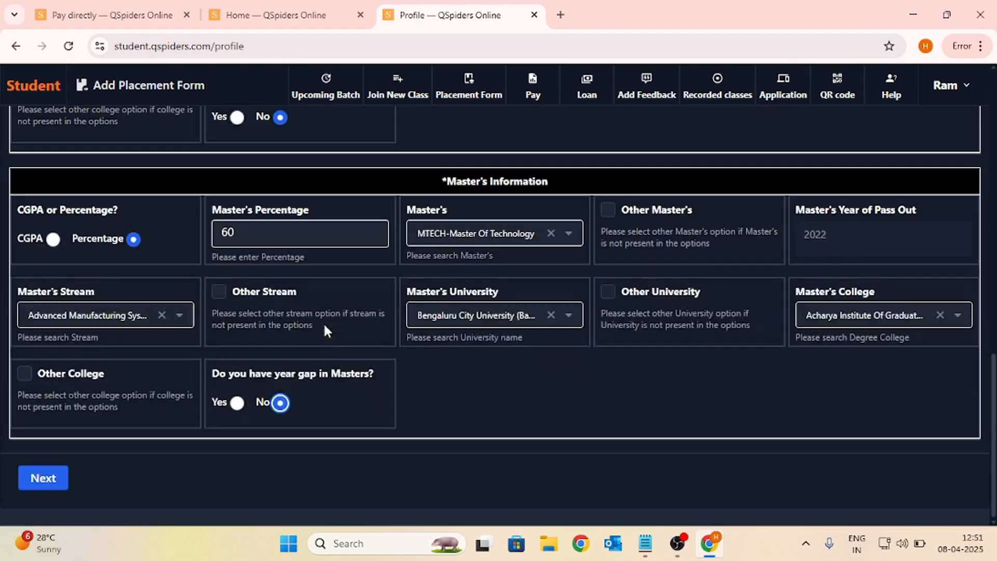
click(43, 480)
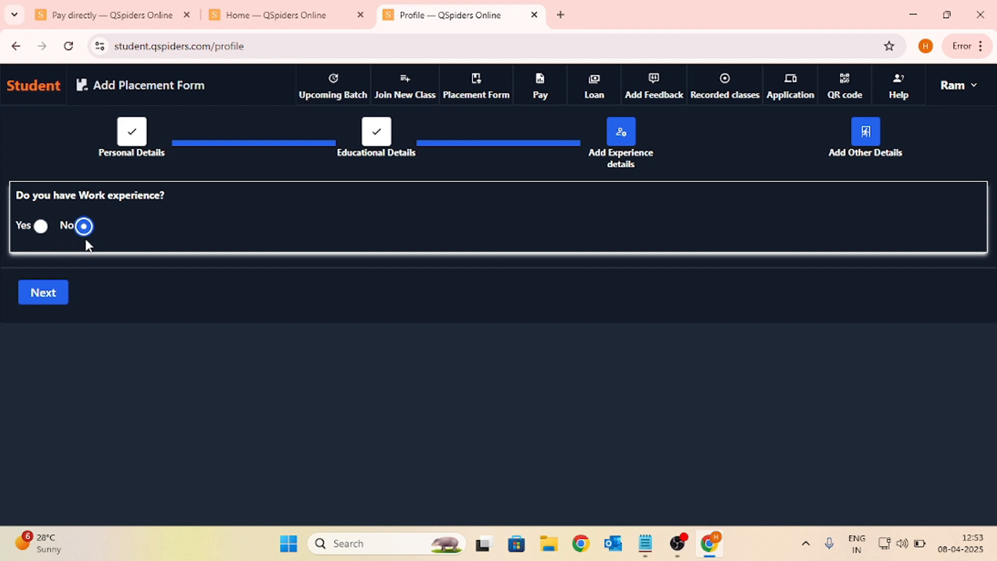
Proceed from the experience details with No as the work experience answer, and look over the fields of the other details form.
click(61, 294)
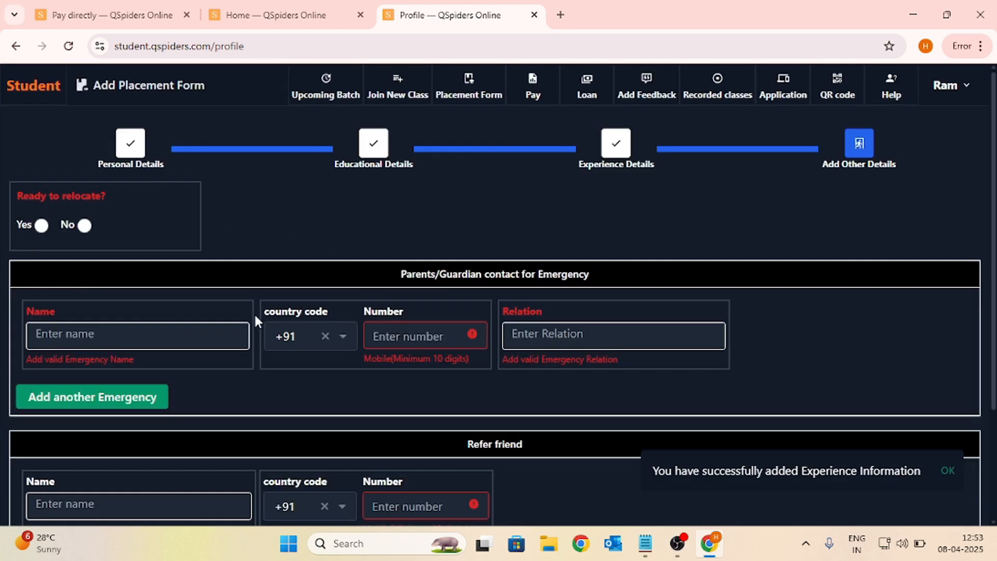
scroll(319, 312, down, 1)
scroll(319, 312, up, 1)
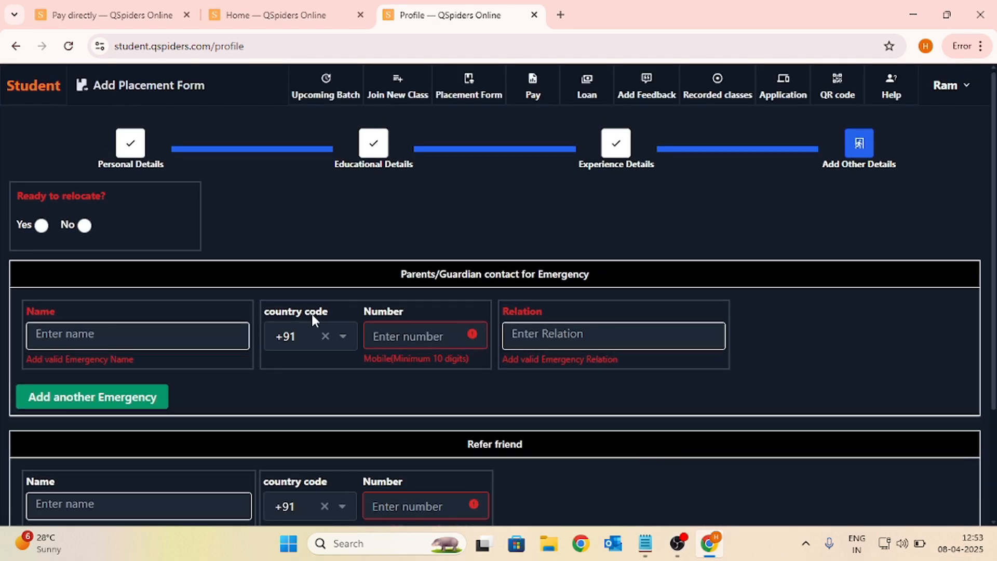
scroll(337, 363, down, 3)
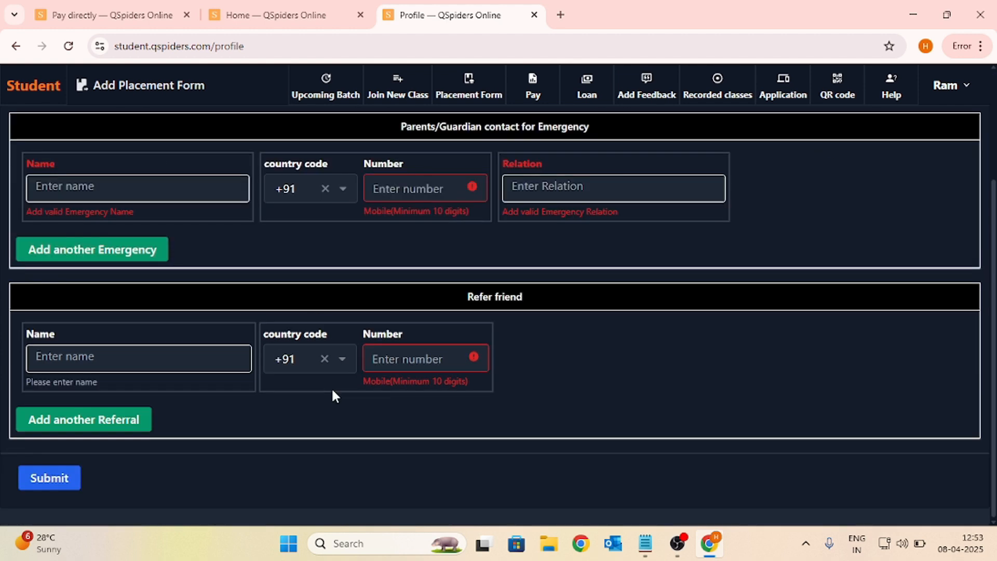
scroll(332, 394, up, 3)
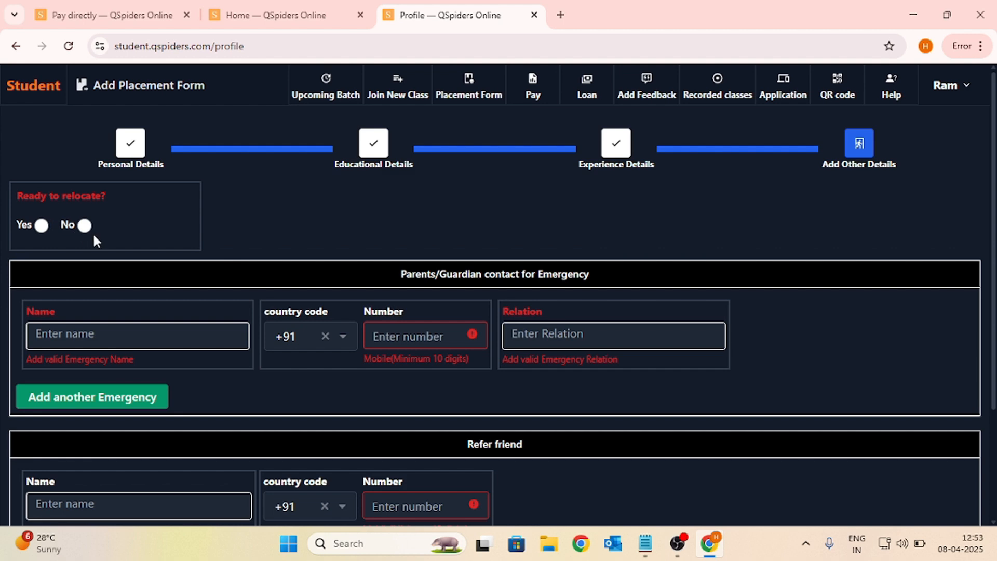
Answer Yes to being ready to relocate and choose Mumbai and Wiesbaden as the relocation places.
click(42, 226)
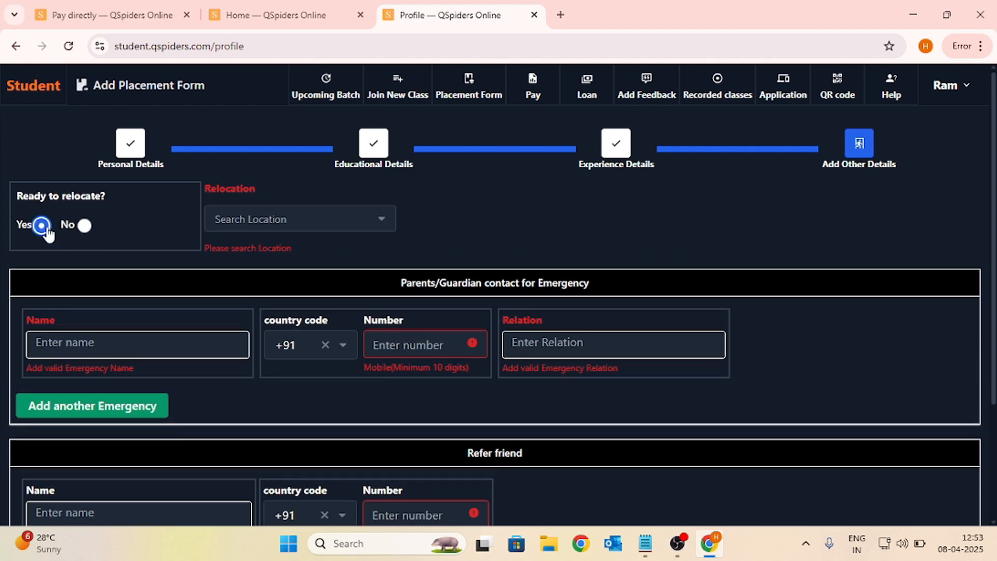
click(294, 221)
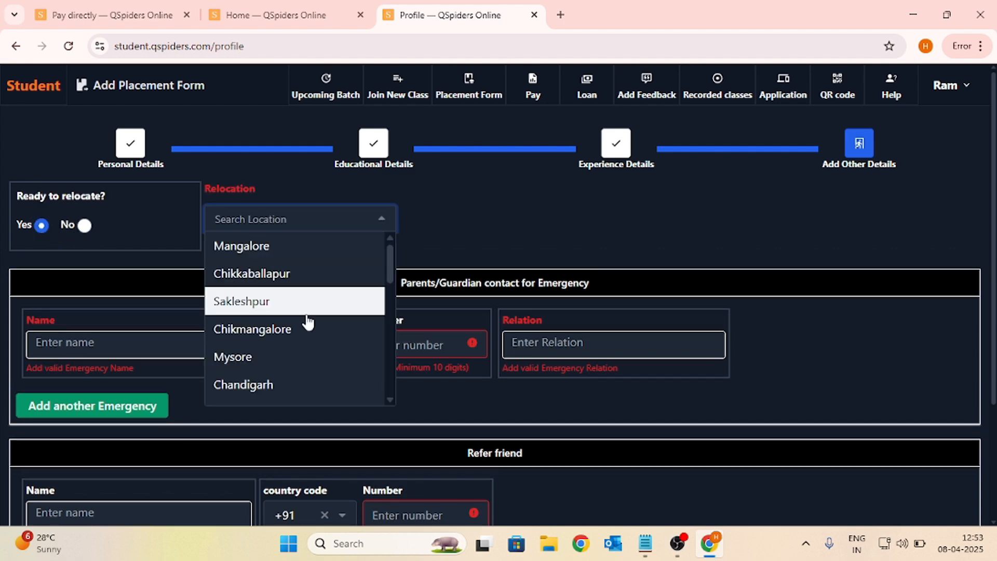
scroll(304, 349, down, 3)
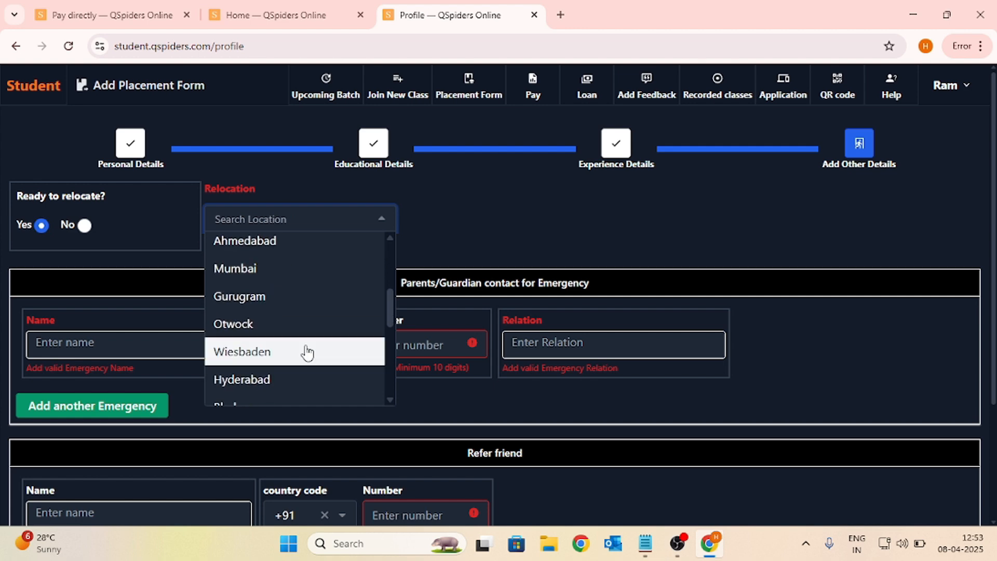
click(293, 280)
click(330, 216)
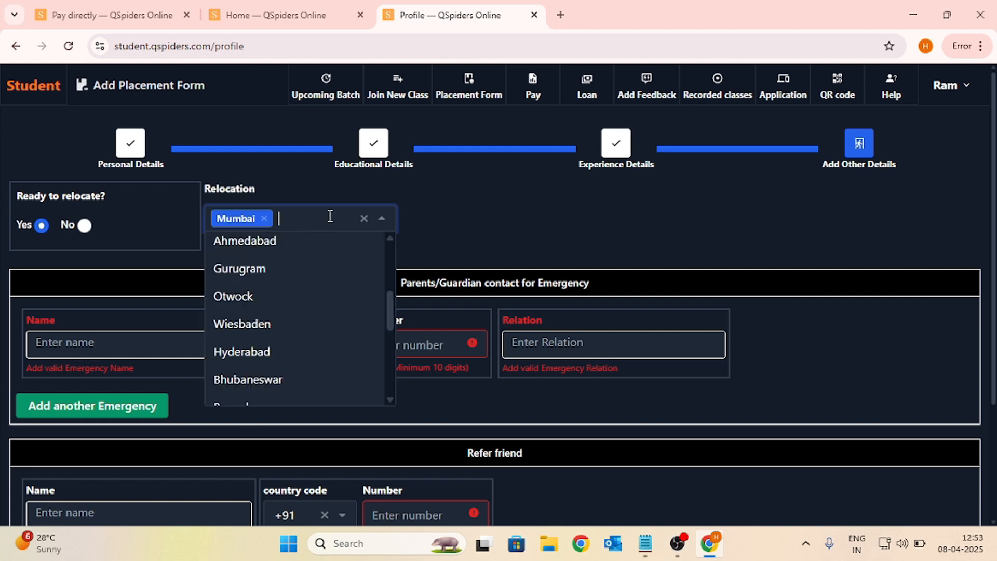
click(328, 314)
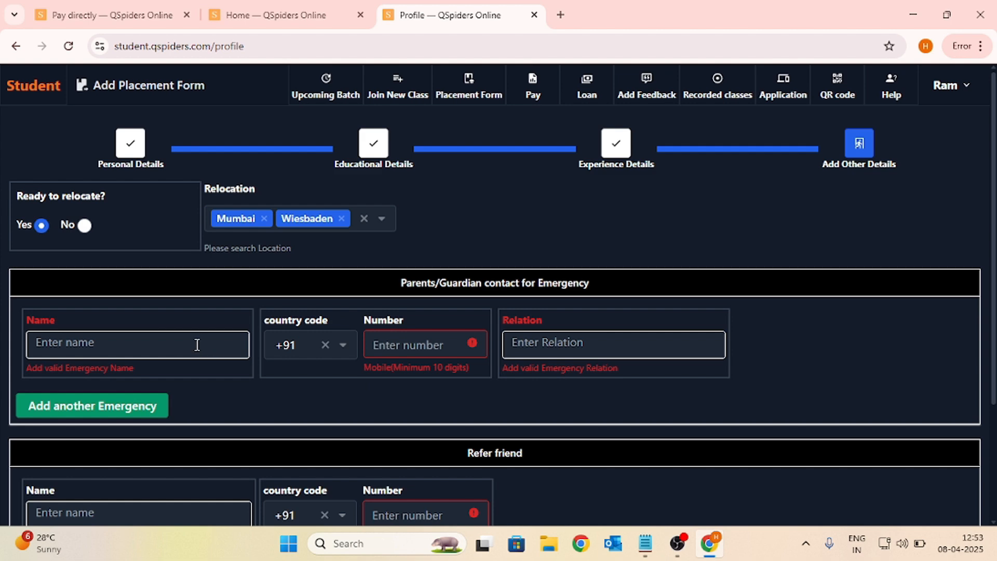
Fill in the emergency contact with the guardian's name, a ten-digit phone number and dad as the relation.
scroll(196, 344, down, 1)
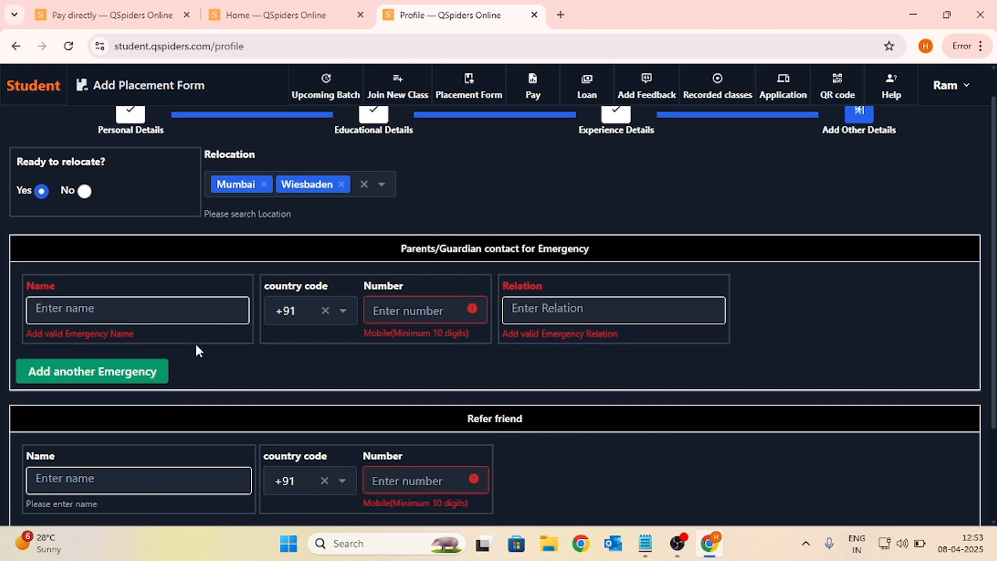
click(200, 316)
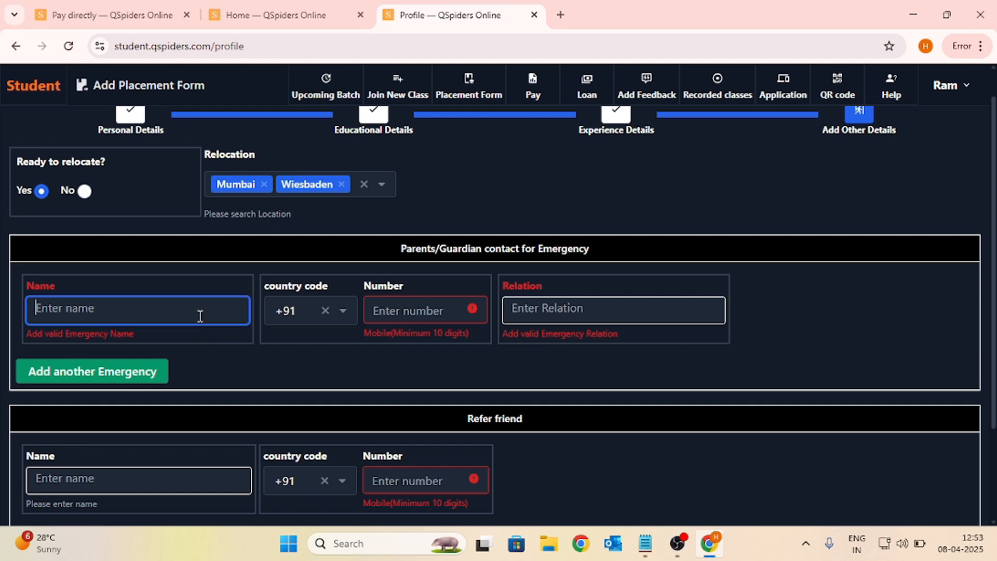
text(kumat)
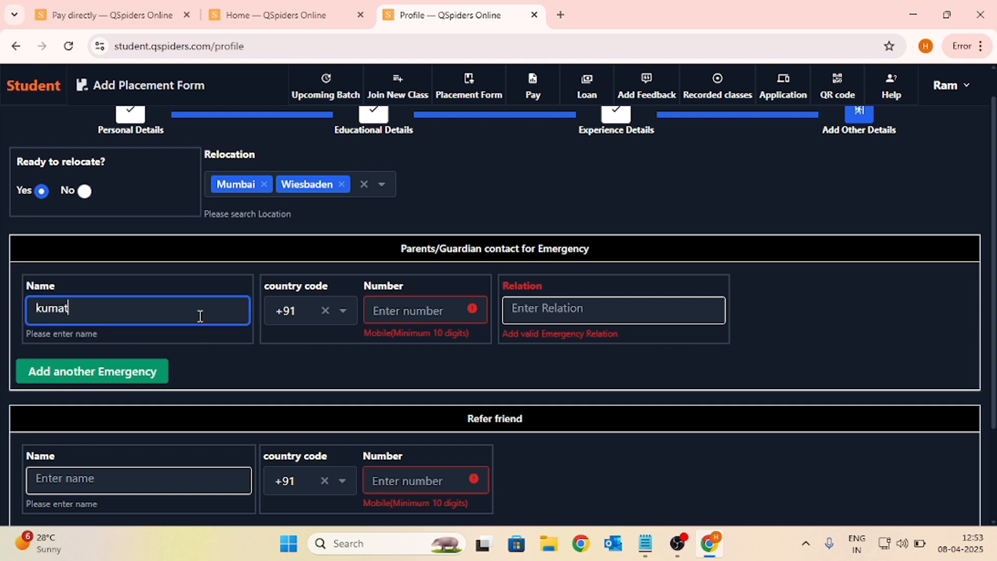
click(443, 307)
text(00)
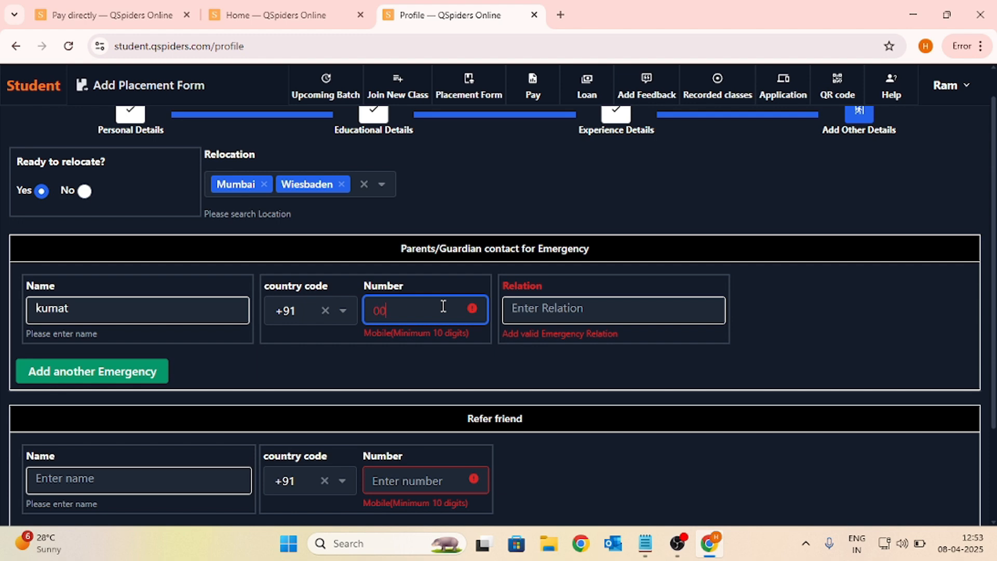
text(00000000)
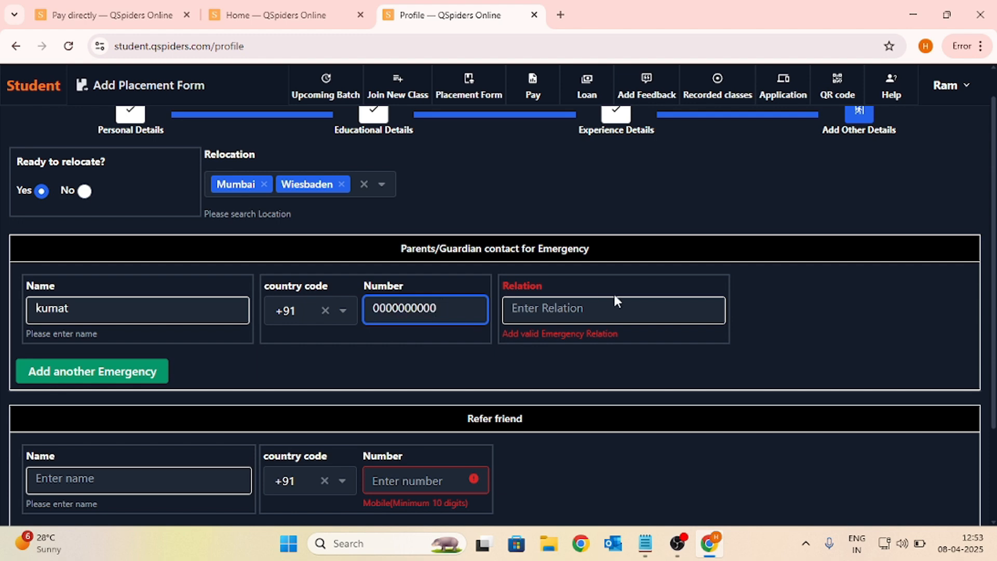
click(642, 309)
text(dad)
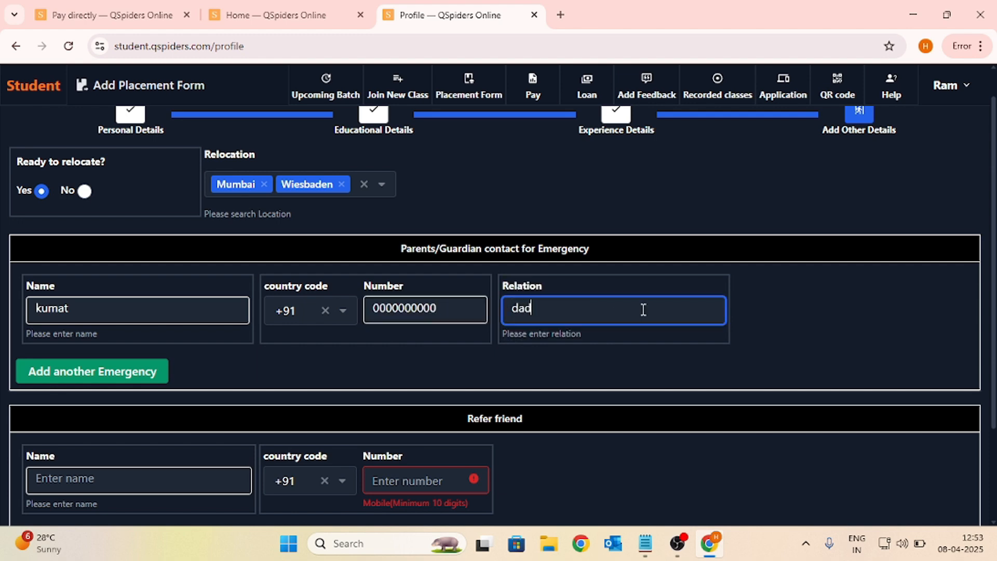
Fill in the friend referral with the friend's name and a ten-digit phone number.
scroll(519, 369, down, 2)
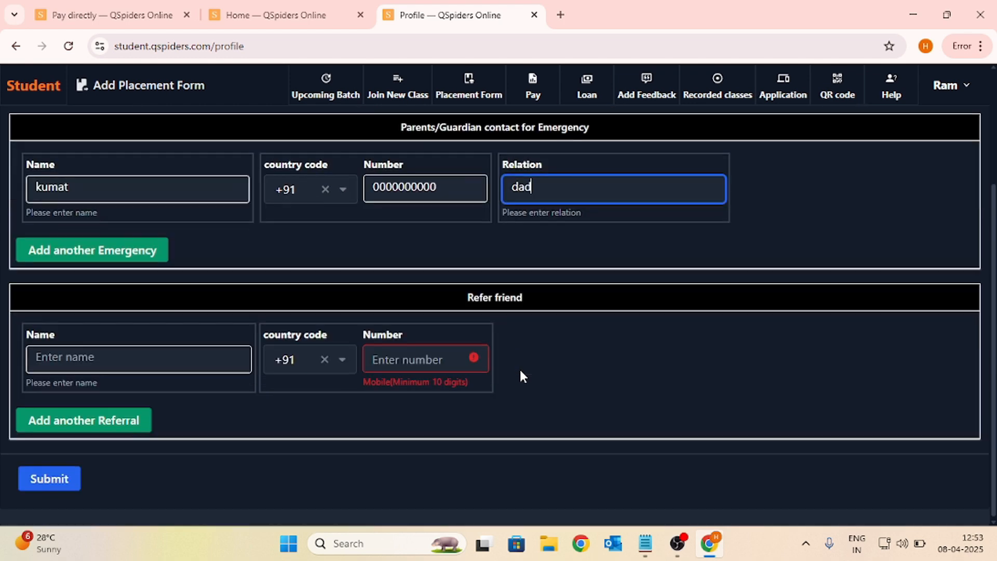
click(118, 357)
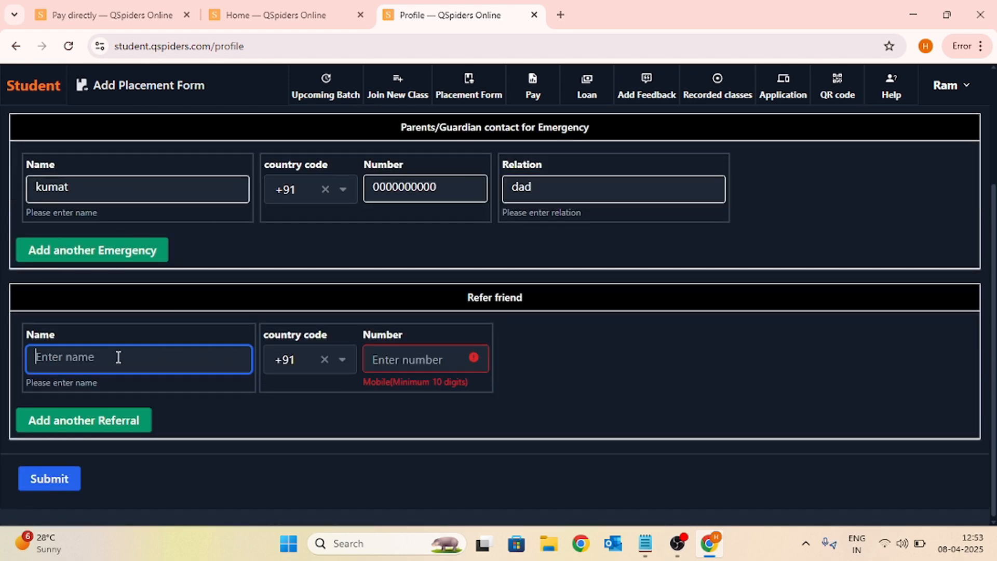
text(abc)
click(379, 360)
text(0000000)
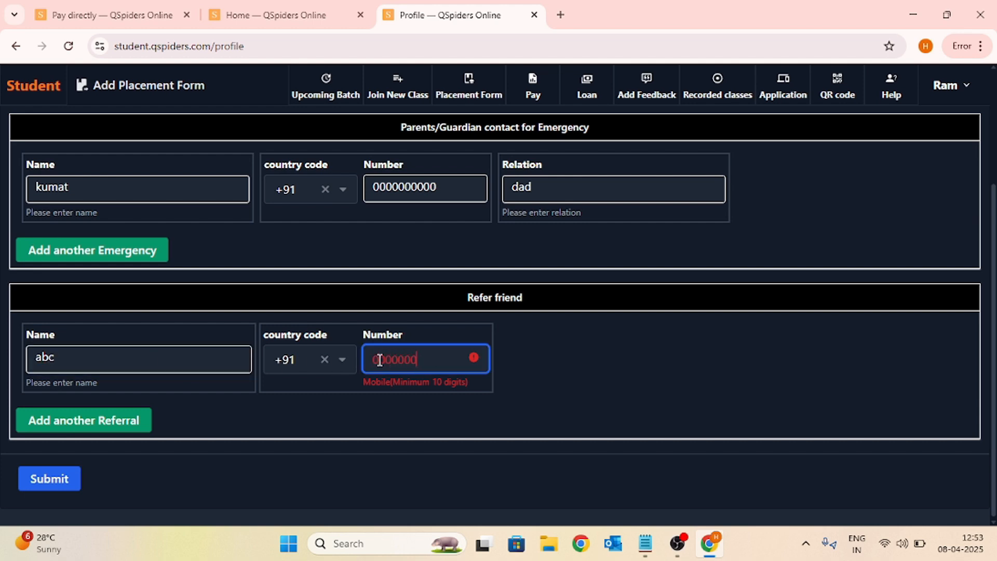
text(000)
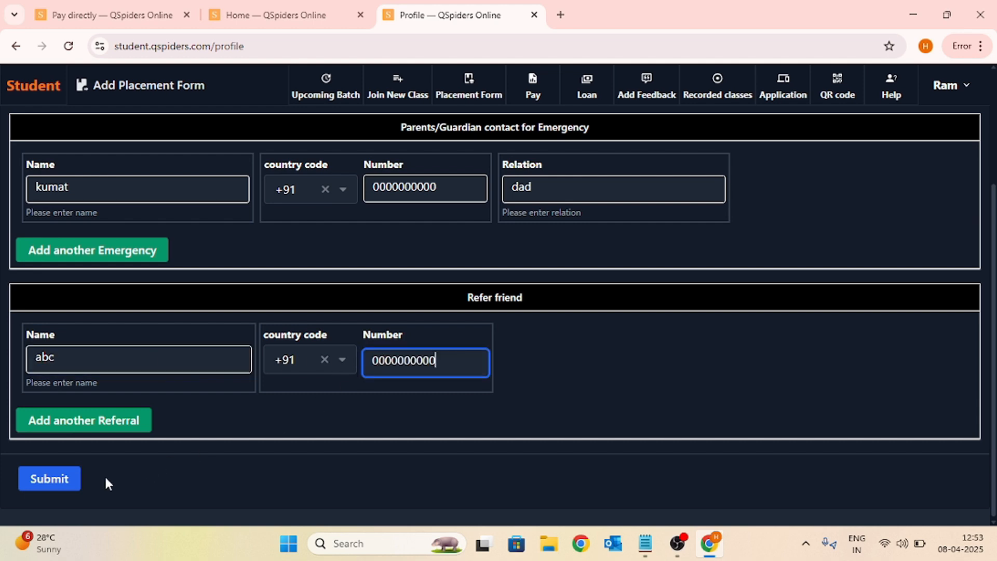